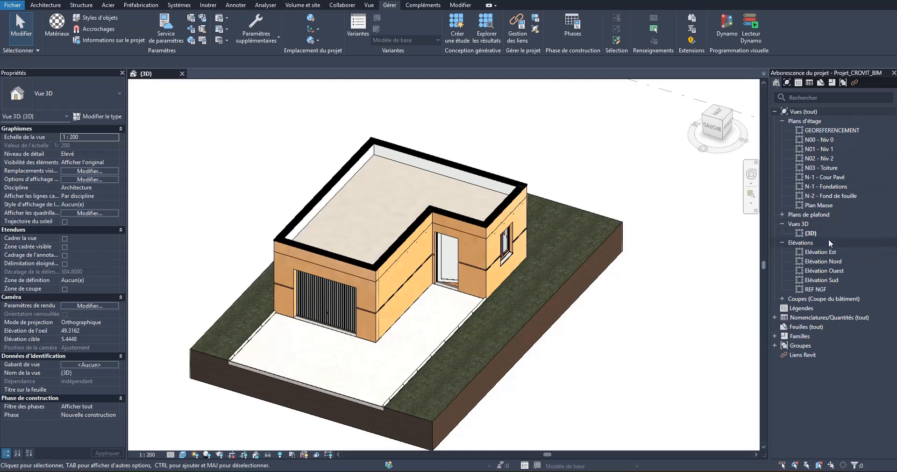
Create a new browser organization scheme for the project's views named "Projet_CROVIT BIM".
{"action": "right_click", "coordinate": [801, 110]}
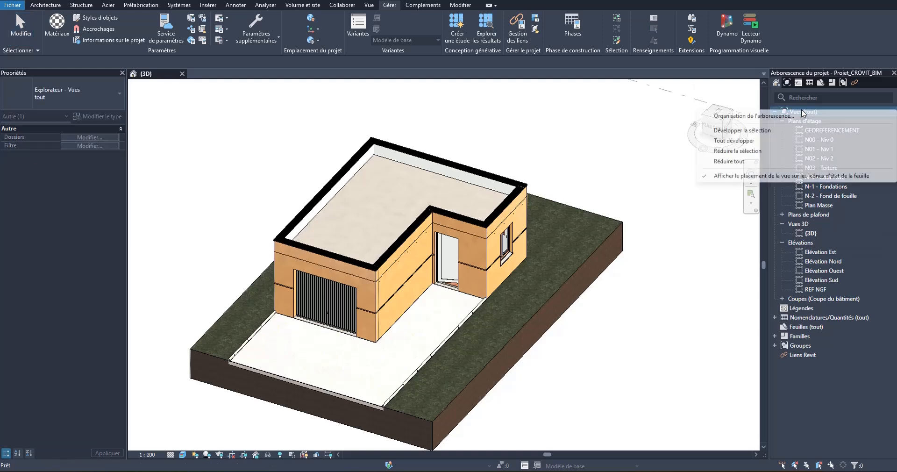
{"action": "left_click", "coordinate": [754, 116]}
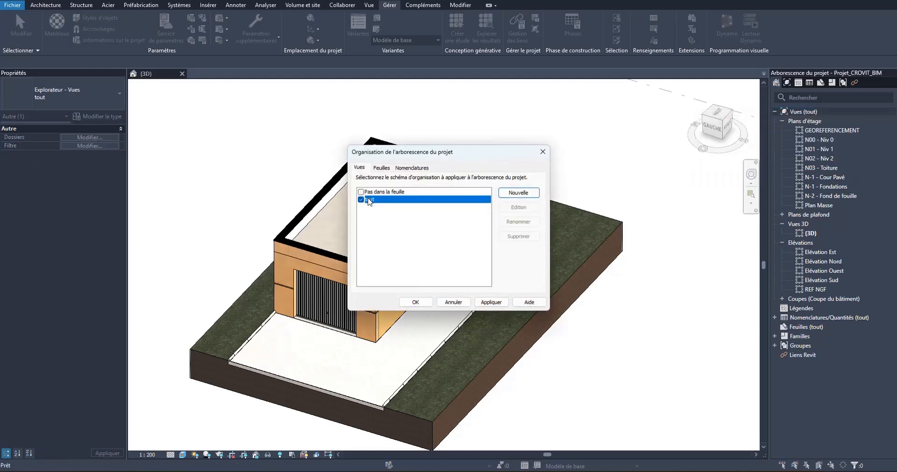
{"action": "left_click", "coordinate": [518, 193]}
{"action": "key", "text": "BackSpace"}
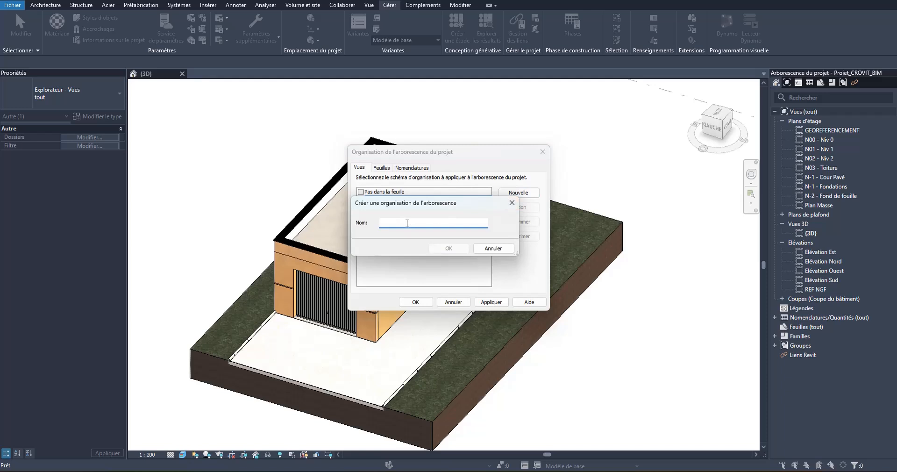
{"action": "type", "text": "Projet_CROVIT BIM"}
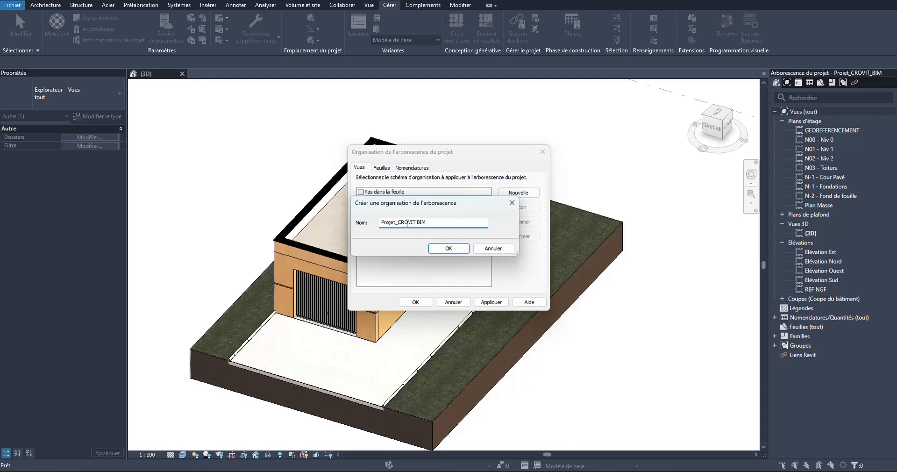
{"action": "key", "text": "Return"}
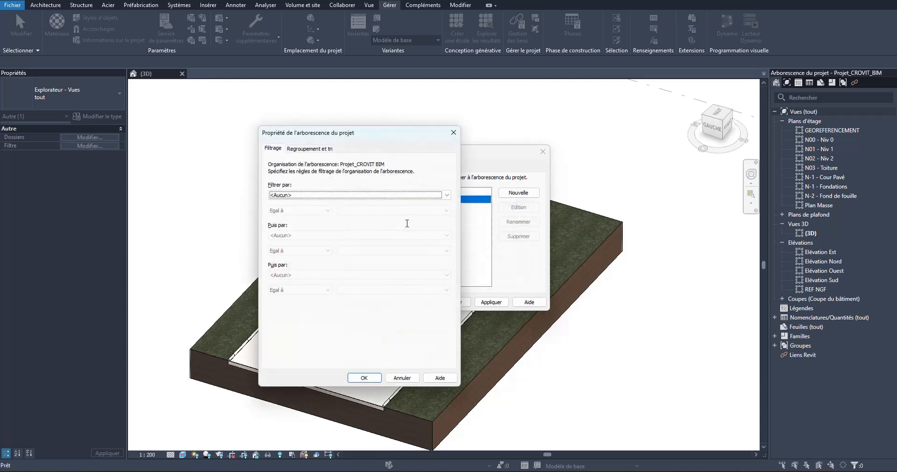
{"action": "left_click", "coordinate": [310, 148]}
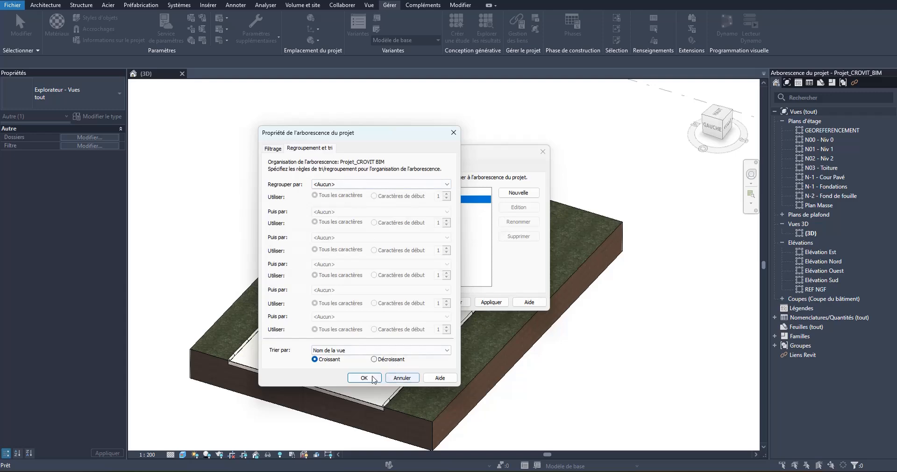
{"action": "left_click", "coordinate": [401, 378]}
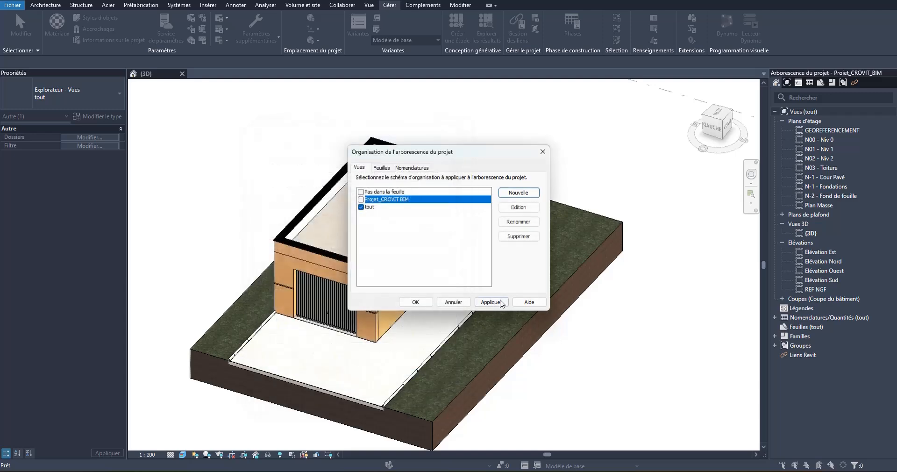
{"action": "left_click", "coordinate": [415, 302]}
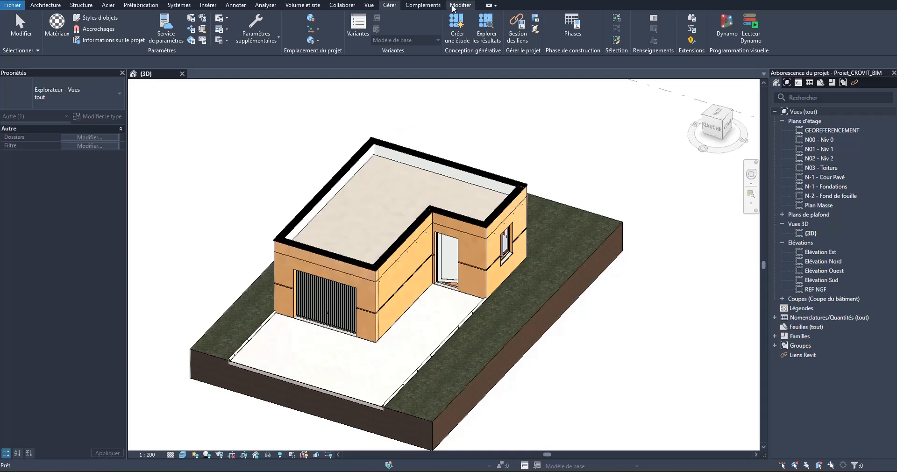
Start a new project parameter named "Types de vue" and assign it to the Vues category.
{"action": "left_click", "coordinate": [192, 20]}
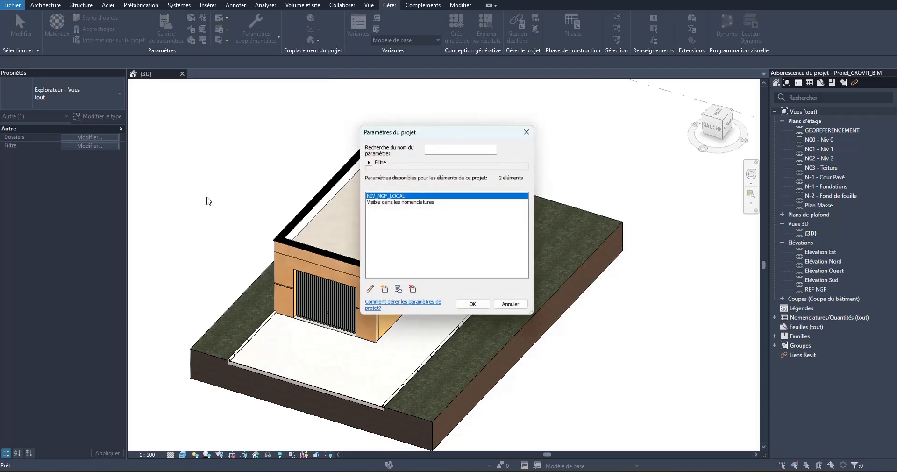
{"action": "left_click", "coordinate": [385, 290]}
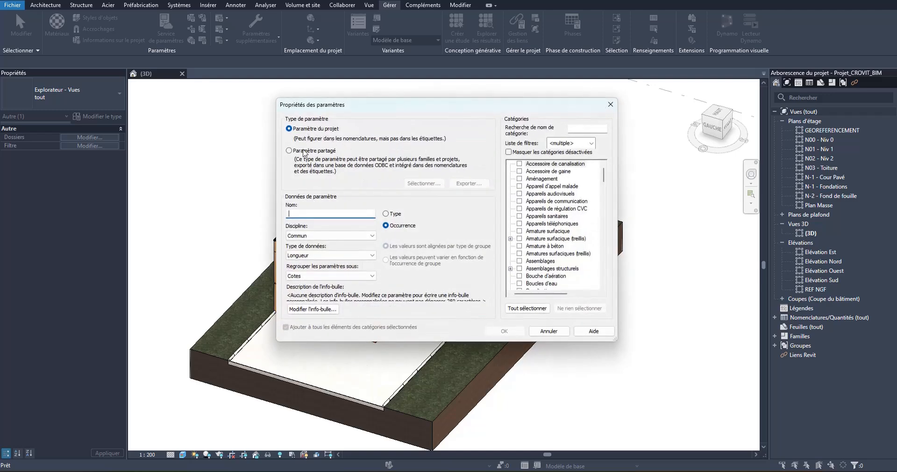
{"action": "scroll", "coordinate": [596, 205], "scroll_direction": "down", "scroll_amount": 3}
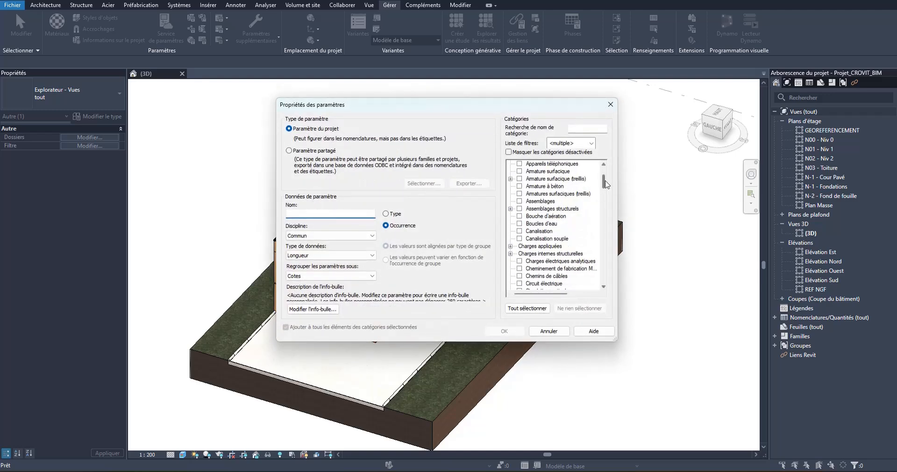
{"action": "left_click_drag", "start_coordinate": [605, 181], "coordinate": [618, 283]}
{"action": "left_click", "coordinate": [531, 254]}
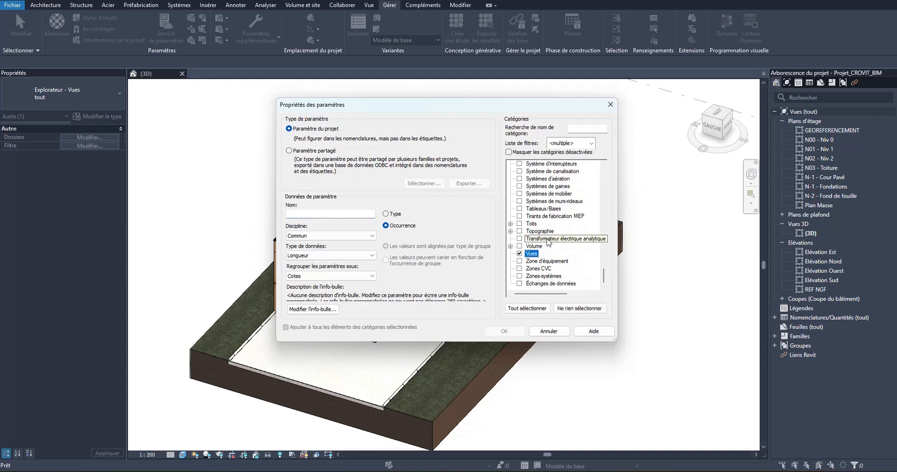
{"action": "left_click", "coordinate": [316, 212]}
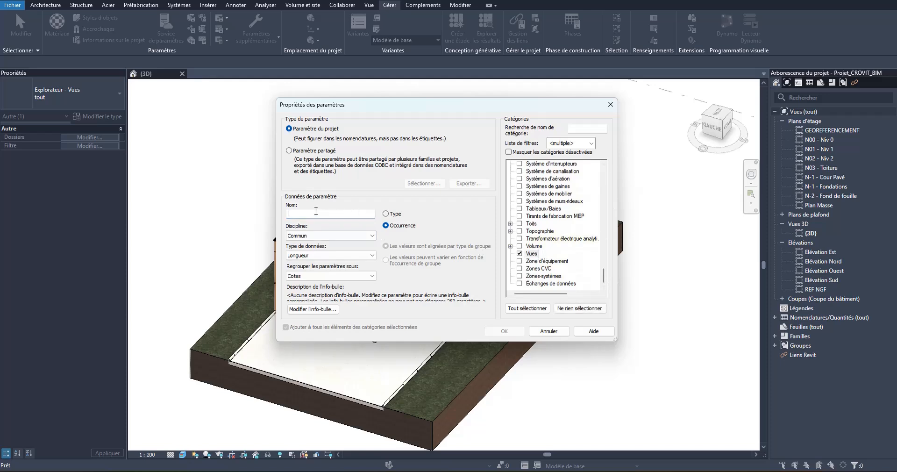
{"action": "type", "text": "Types de vue"}
Set the new parameter's data type to Texte, group it under Contraintes, and create it without assigning a value.
{"action": "left_click", "coordinate": [306, 255]}
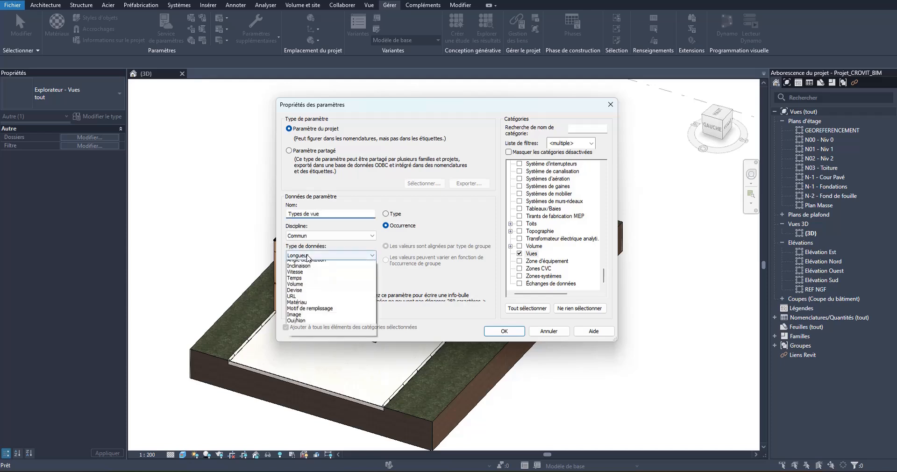
{"action": "left_click", "coordinate": [319, 274]}
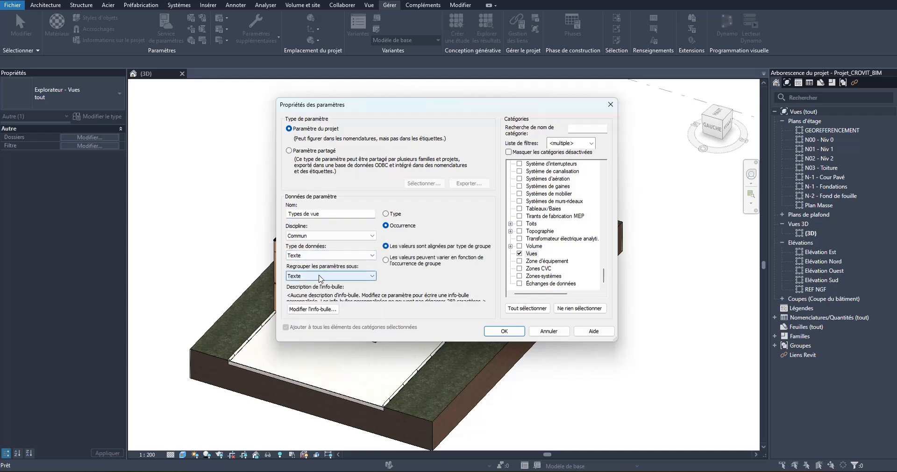
{"action": "left_click", "coordinate": [320, 275]}
{"action": "left_click", "coordinate": [322, 276]}
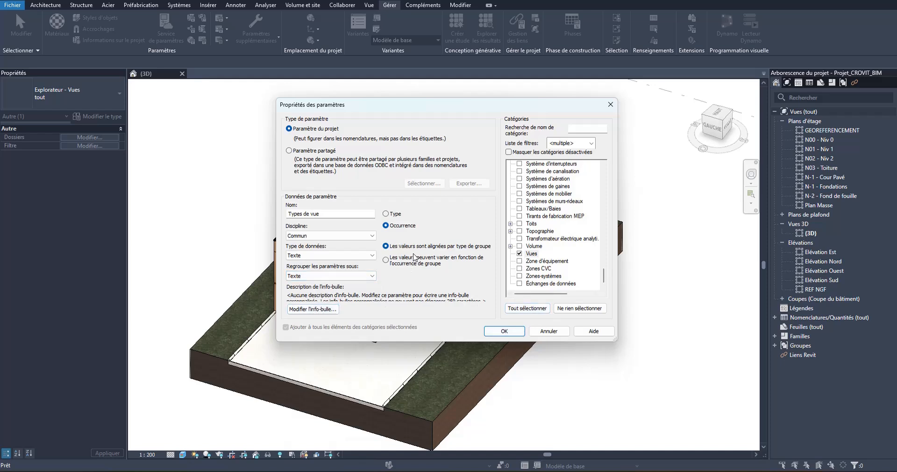
{"action": "left_click", "coordinate": [309, 277]}
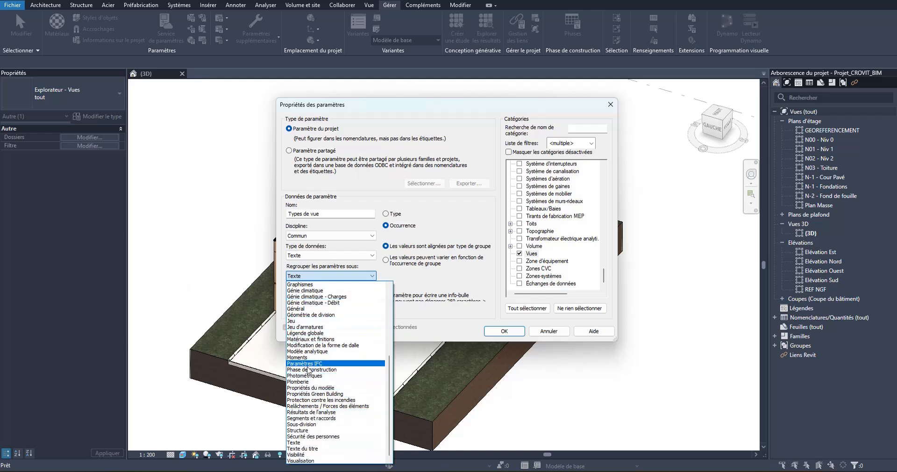
{"action": "scroll", "coordinate": [297, 303], "scroll_direction": "up", "scroll_amount": 2}
{"action": "scroll", "coordinate": [298, 303], "scroll_direction": "up", "scroll_amount": 3}
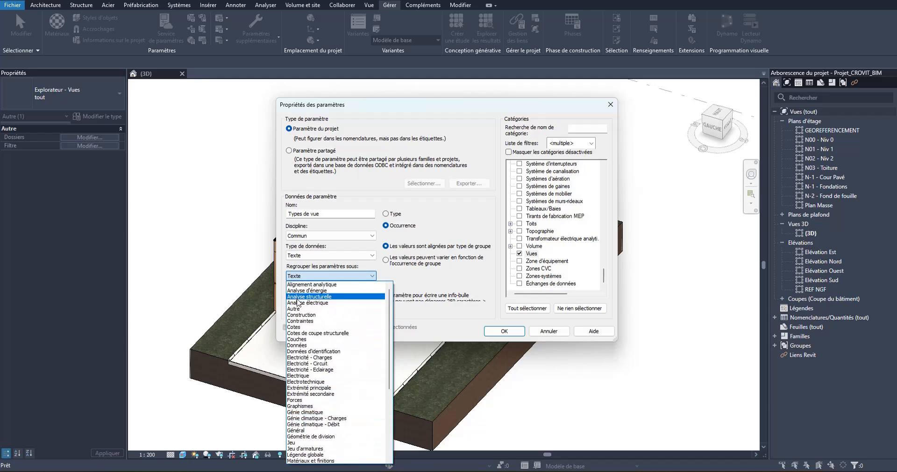
{"action": "left_click", "coordinate": [304, 323]}
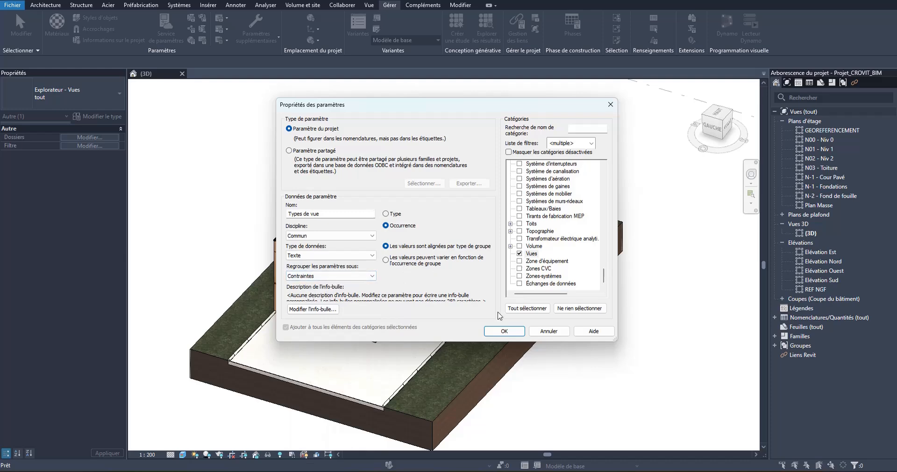
{"action": "left_click", "coordinate": [504, 331]}
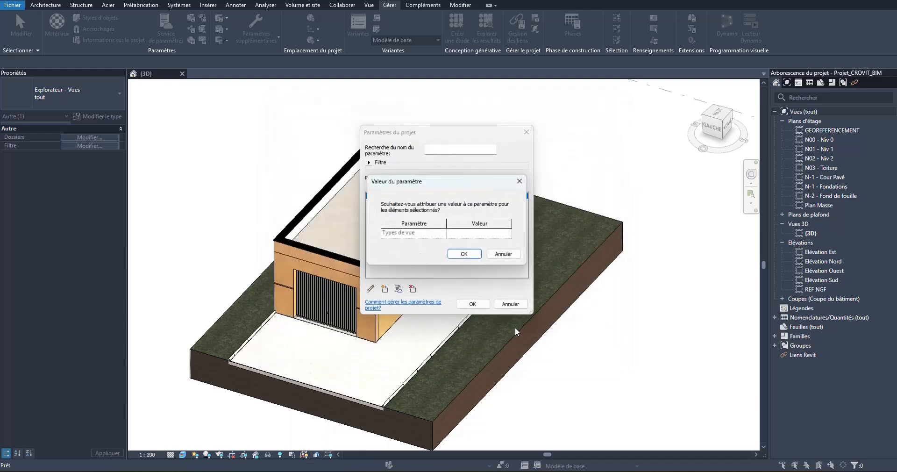
{"action": "left_click", "coordinate": [477, 258]}
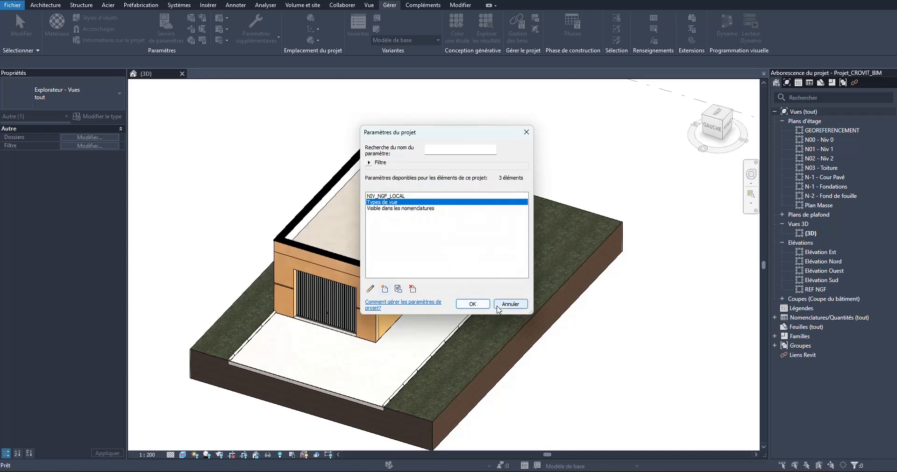
{"action": "left_click", "coordinate": [481, 304]}
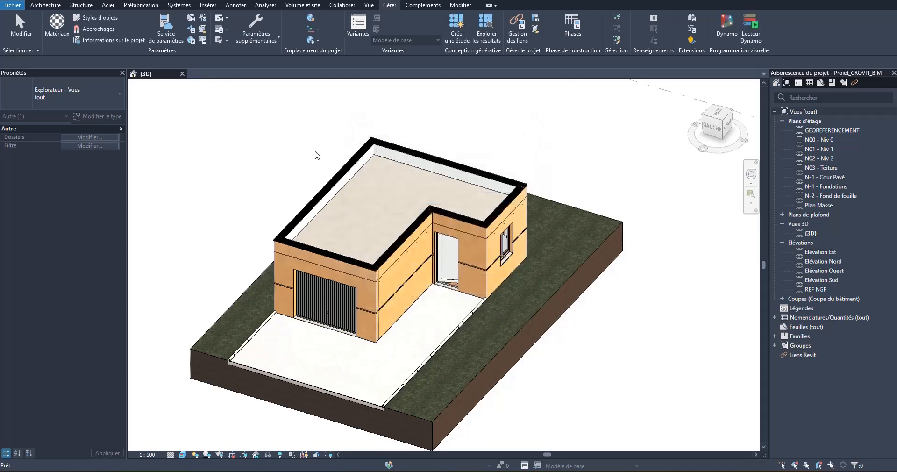
Activate the Projet_CROVIT BIM organization scheme for views and open its properties for editing.
{"action": "right_click", "coordinate": [817, 111]}
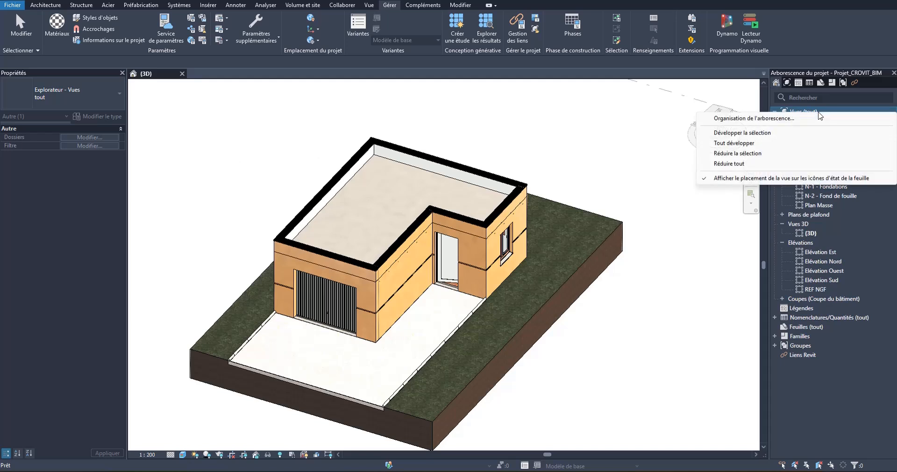
{"action": "left_click", "coordinate": [777, 119]}
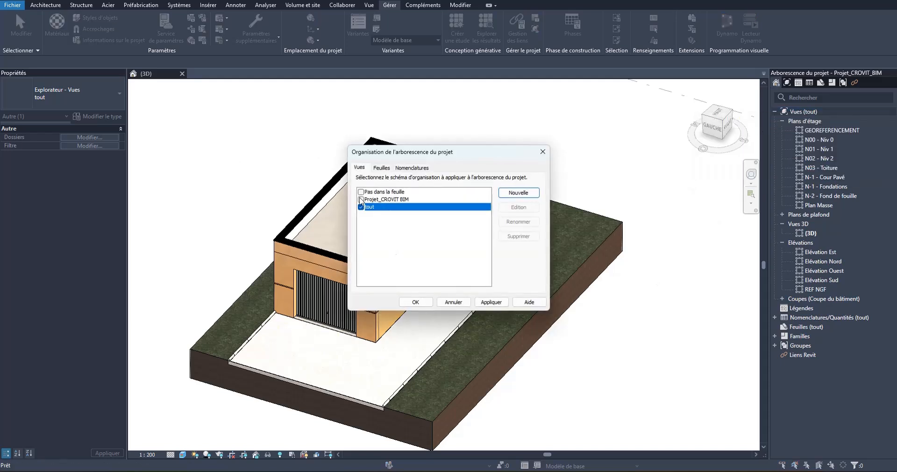
{"action": "left_click", "coordinate": [381, 200]}
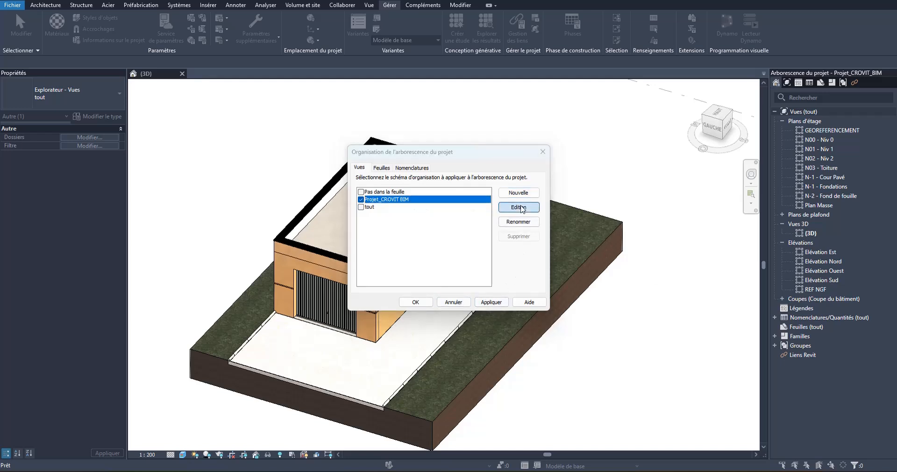
{"action": "left_click", "coordinate": [522, 209]}
Set the scheme to group views by Types de vue and then by Famille et type.
{"action": "left_click_drag", "start_coordinate": [388, 132], "coordinate": [472, 120]}
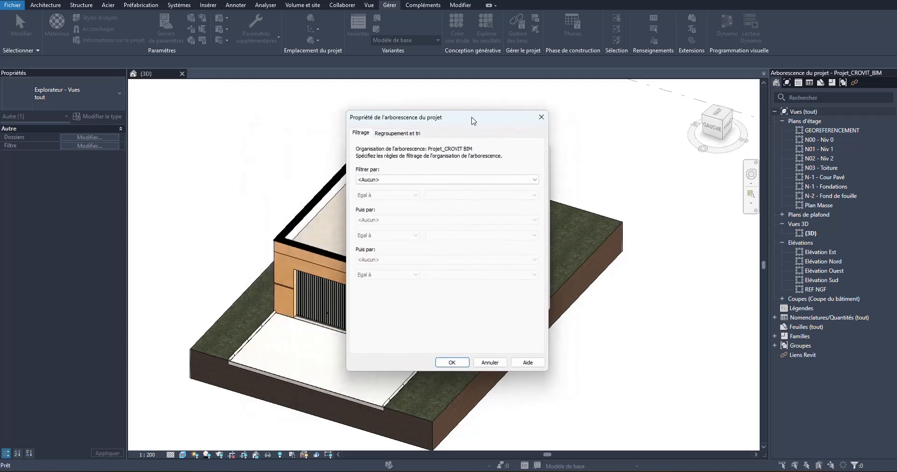
{"action": "left_click", "coordinate": [391, 133]}
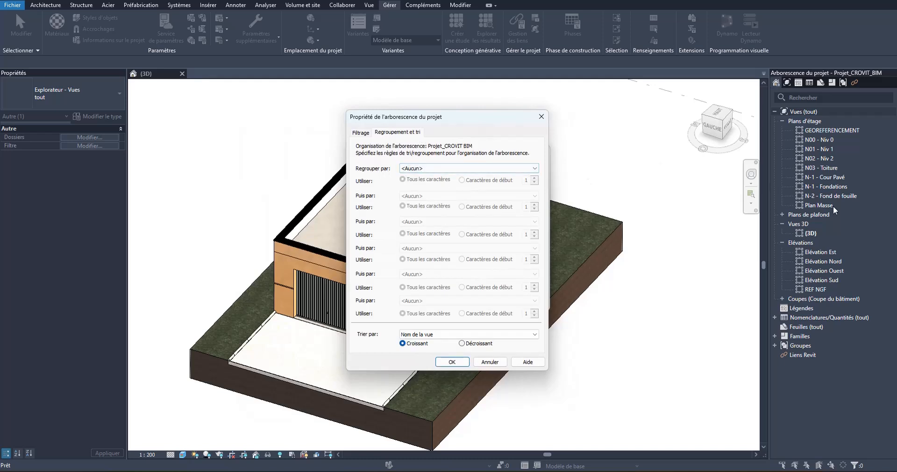
{"action": "left_click", "coordinate": [453, 168]}
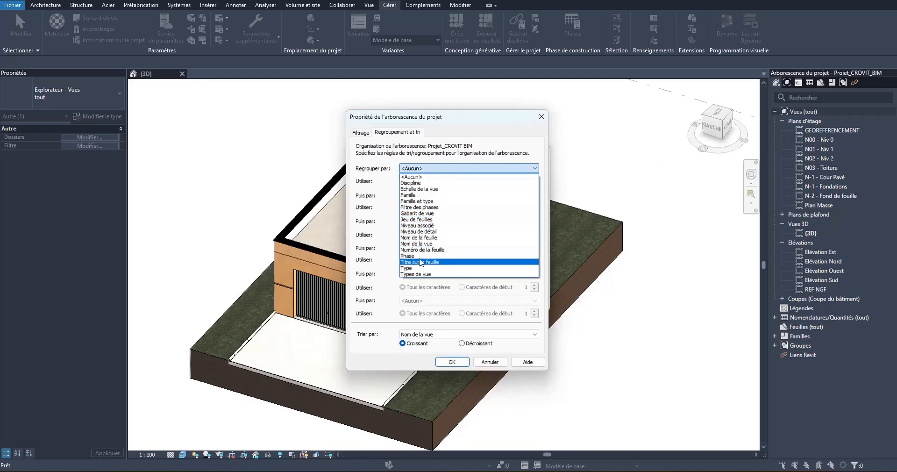
{"action": "left_click", "coordinate": [416, 274]}
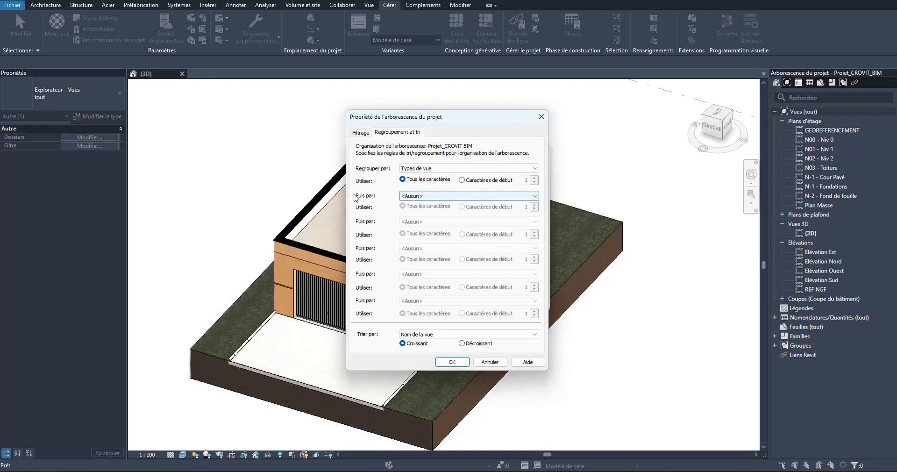
{"action": "left_click", "coordinate": [409, 197]}
{"action": "left_click", "coordinate": [424, 229]}
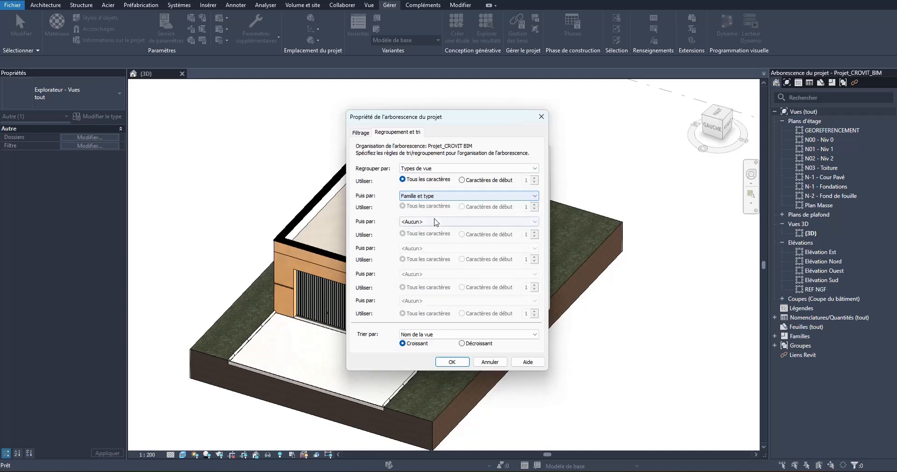
Sort the scheme's views by Niveau associé and apply the organization to the project browser.
{"action": "left_click", "coordinate": [432, 334]}
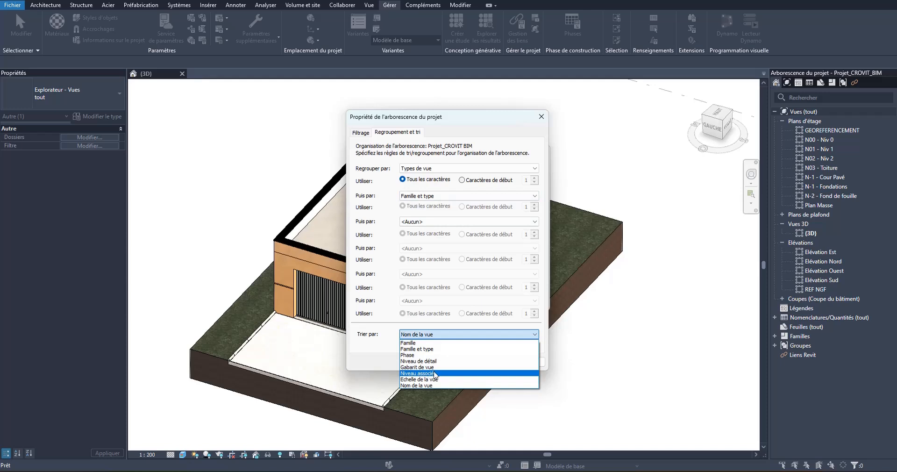
{"action": "left_click", "coordinate": [434, 373]}
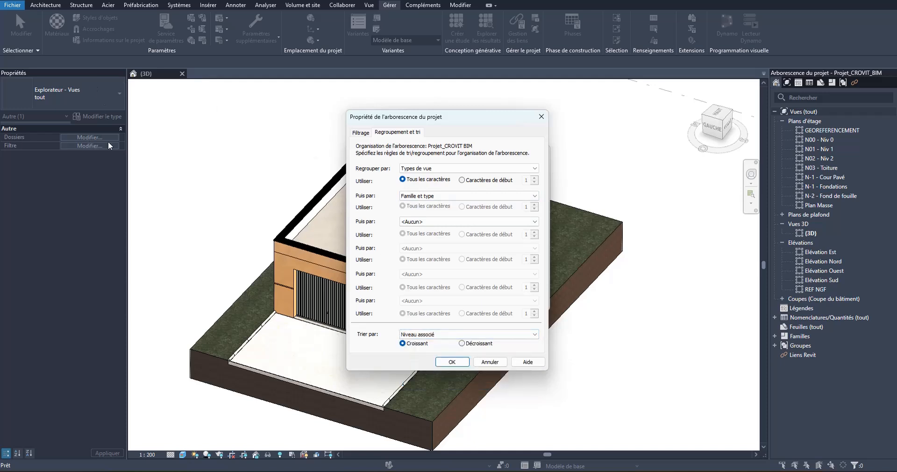
{"action": "left_click", "coordinate": [452, 362]}
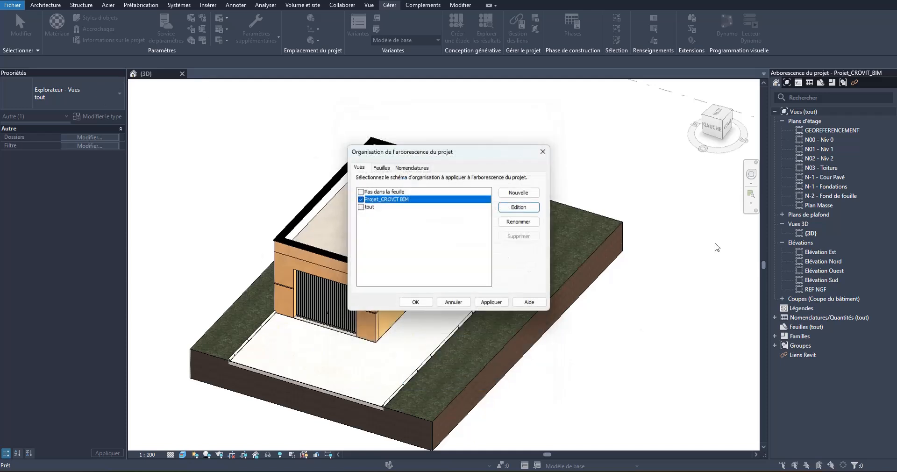
{"action": "left_click", "coordinate": [491, 302]}
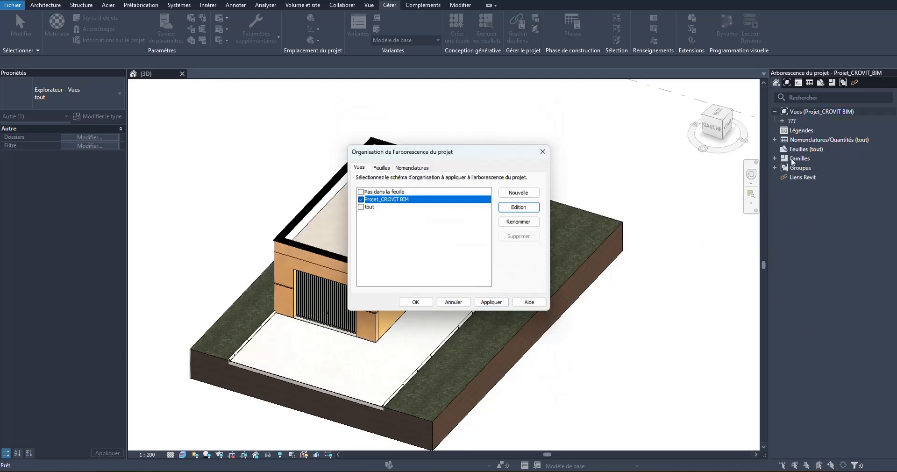
{"action": "left_click", "coordinate": [416, 302]}
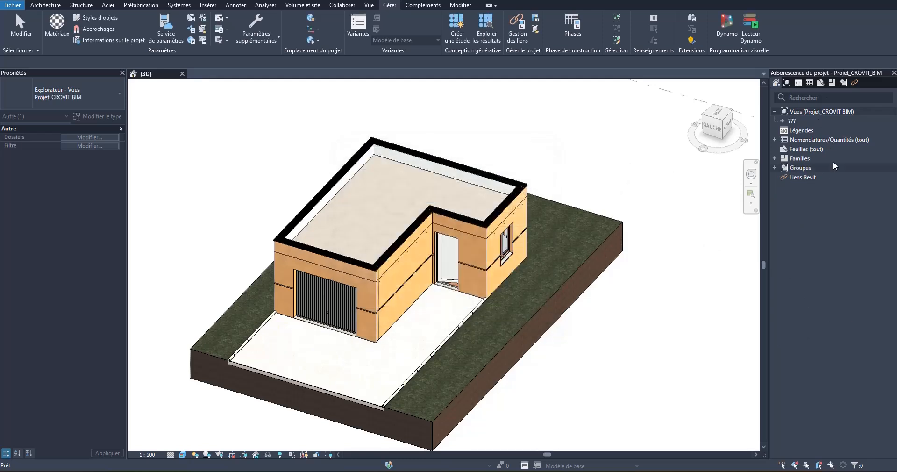
Expand the ??? view group and set the open 3D view's Types de vue to TRAVAIL.
{"action": "left_click", "coordinate": [783, 121]}
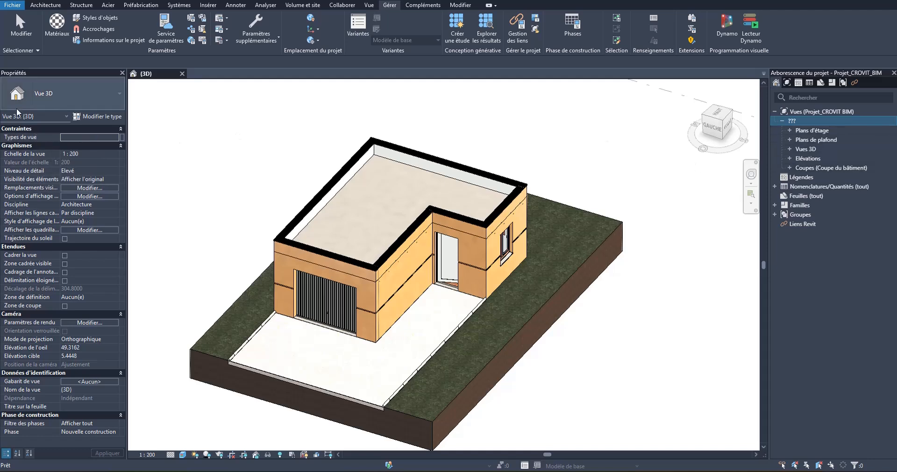
{"action": "left_click", "coordinate": [77, 136]}
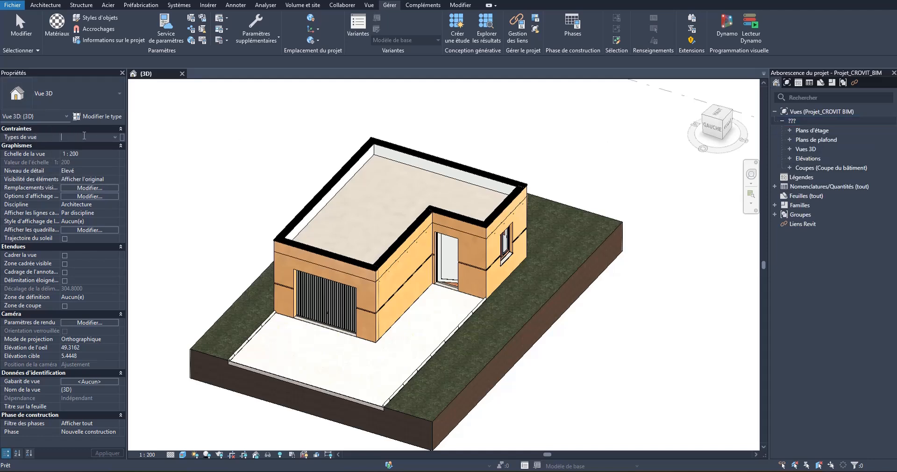
{"action": "type", "text": "TRAVAIL"}
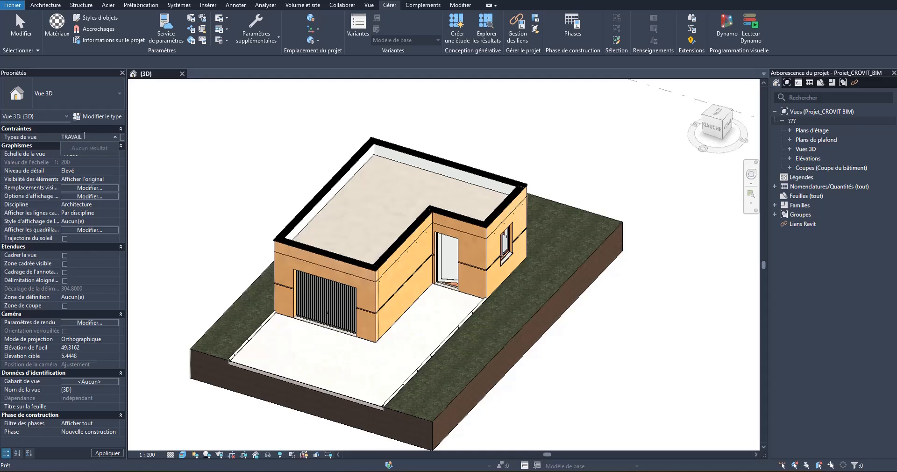
{"action": "key", "text": "Return"}
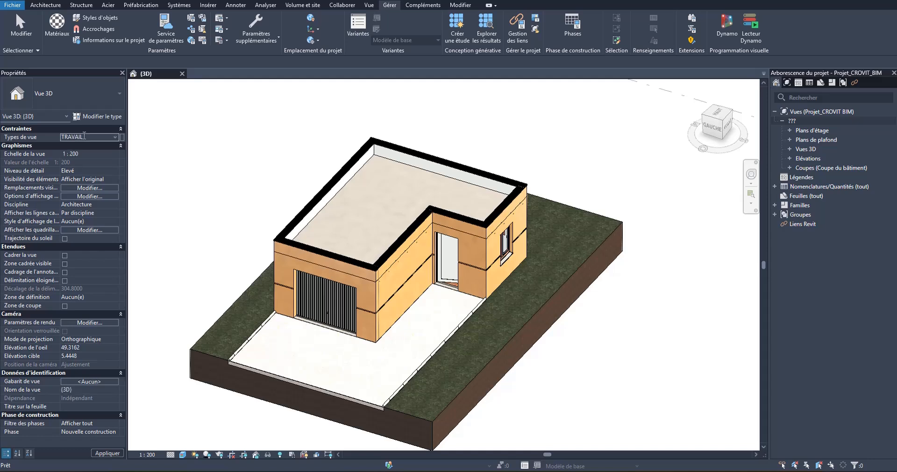
Replace the open 3D view's Types de vue value with LIVRABLES.
{"action": "left_click_drag", "start_coordinate": [93, 139], "coordinate": [30, 142]}
{"action": "type", "text": "LIVRABL"}
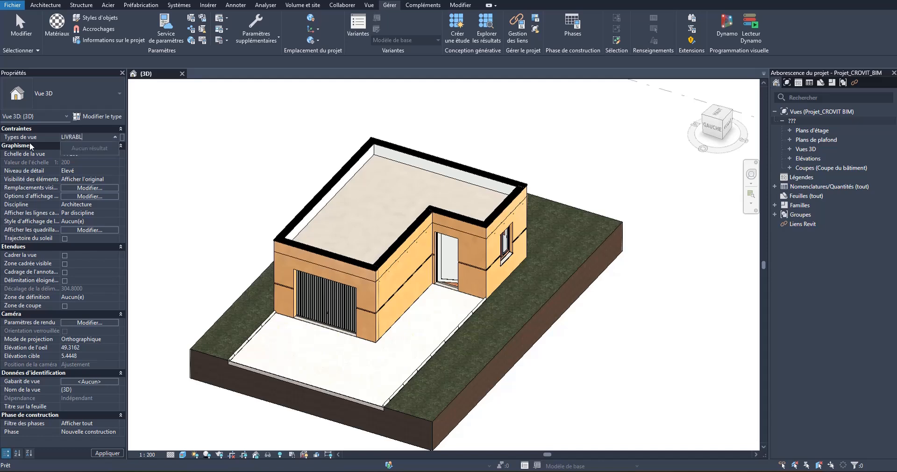
{"action": "type", "text": "ES"}
{"action": "key", "text": "Return"}
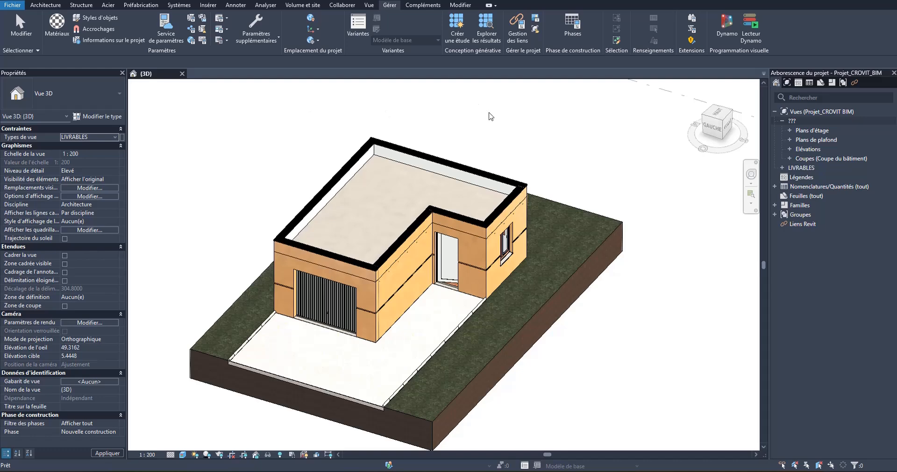
Set Types de vue to TRAVAIL for all floor plans from N-2 - Fond de fouille to N03 - Toiture, then collapse their group.
{"action": "left_click", "coordinate": [790, 131]}
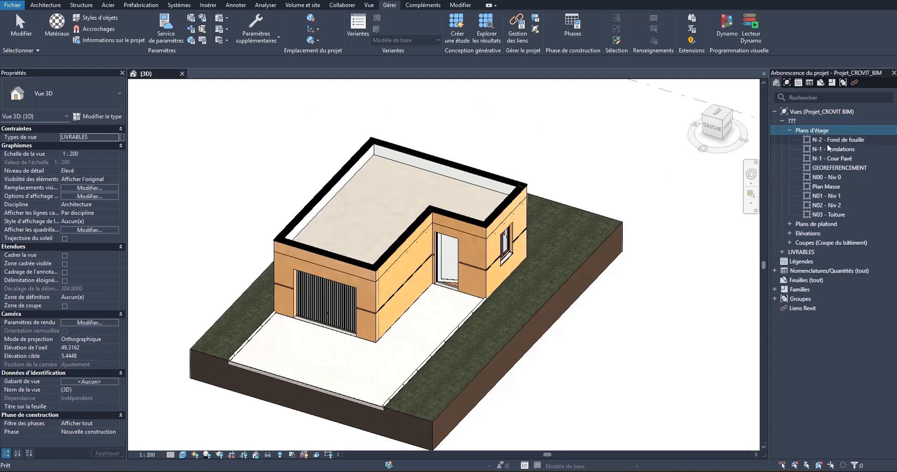
{"action": "left_click", "coordinate": [844, 139]}
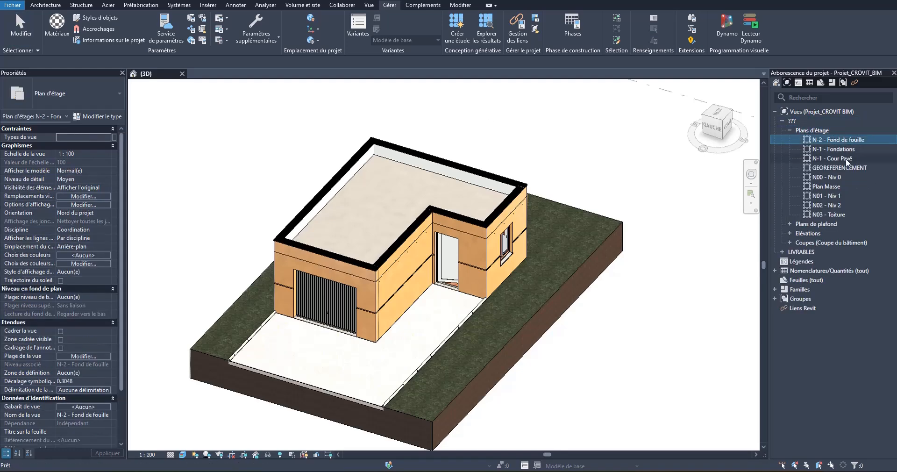
{"action": "left_click", "coordinate": [833, 214], "text": "shift"}
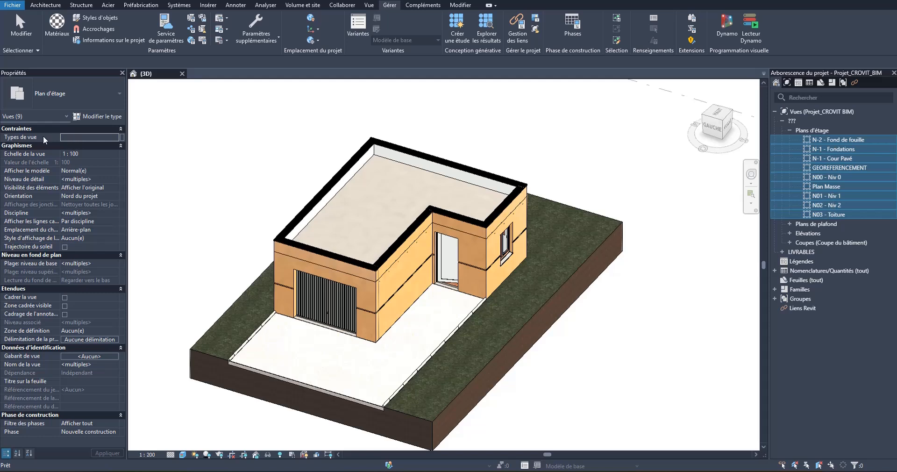
{"action": "left_click", "coordinate": [104, 137]}
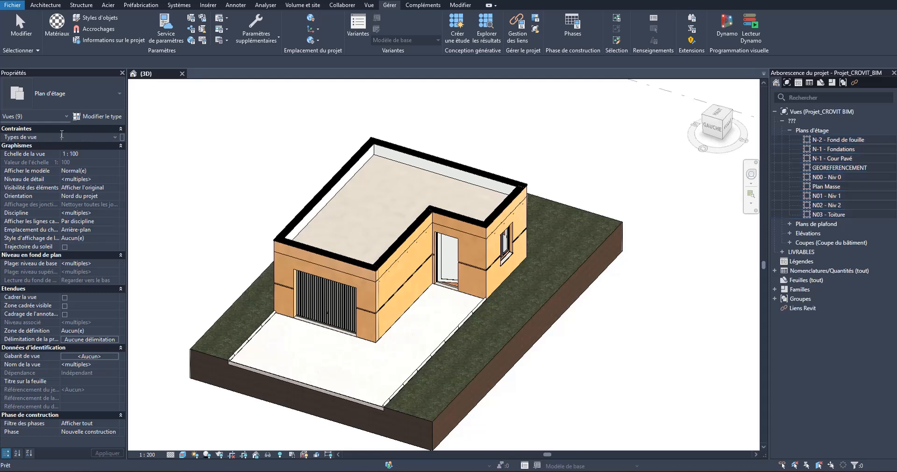
{"action": "left_click", "coordinate": [115, 137]}
{"action": "left_click", "coordinate": [114, 135]}
{"action": "type", "text": "TRAVAIL"}
{"action": "key", "text": "Return"}
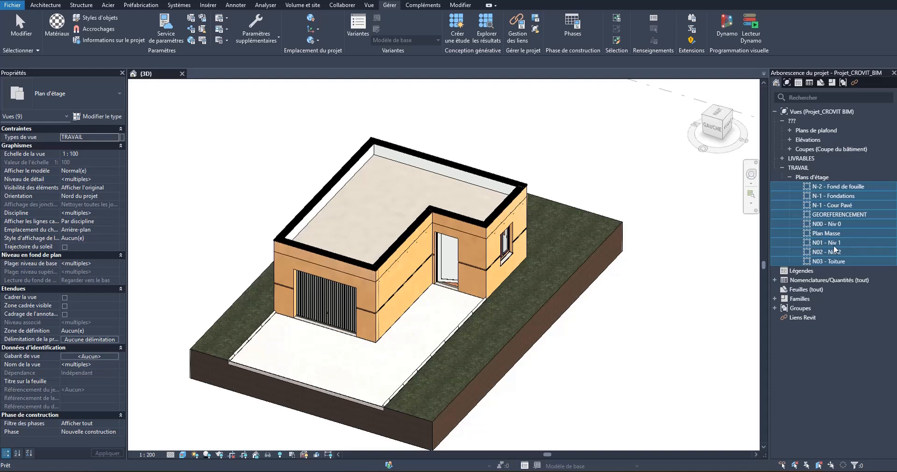
{"action": "left_click", "coordinate": [789, 176]}
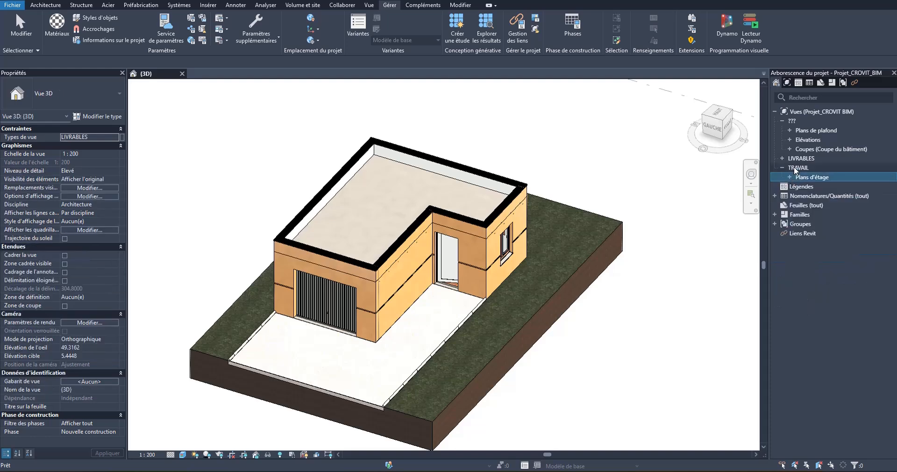
Set Types de vue to TRAVAIL for the building sections Coupe 1 and Coupe 2.
{"action": "double_click", "coordinate": [823, 149]}
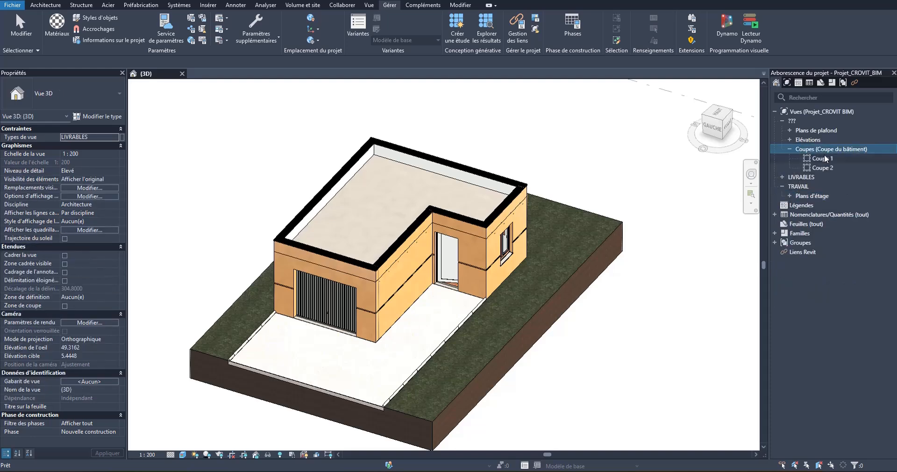
{"action": "left_click", "coordinate": [826, 159]}
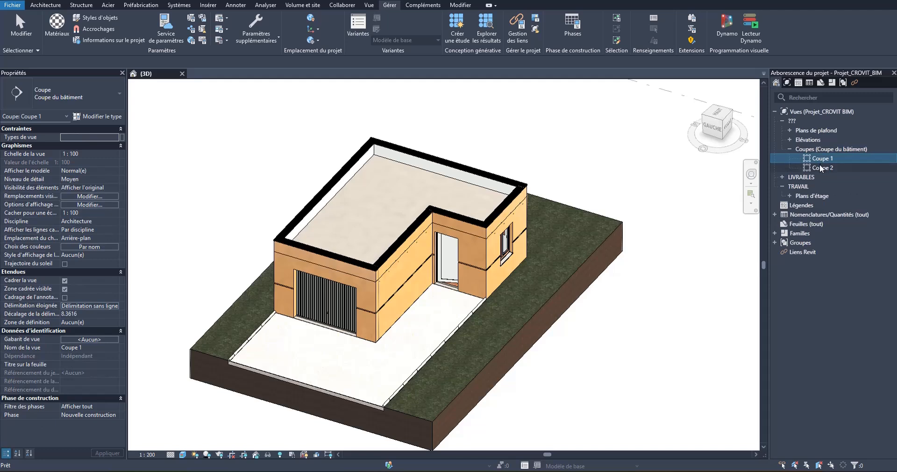
{"action": "left_click", "coordinate": [815, 167], "text": "ctrl"}
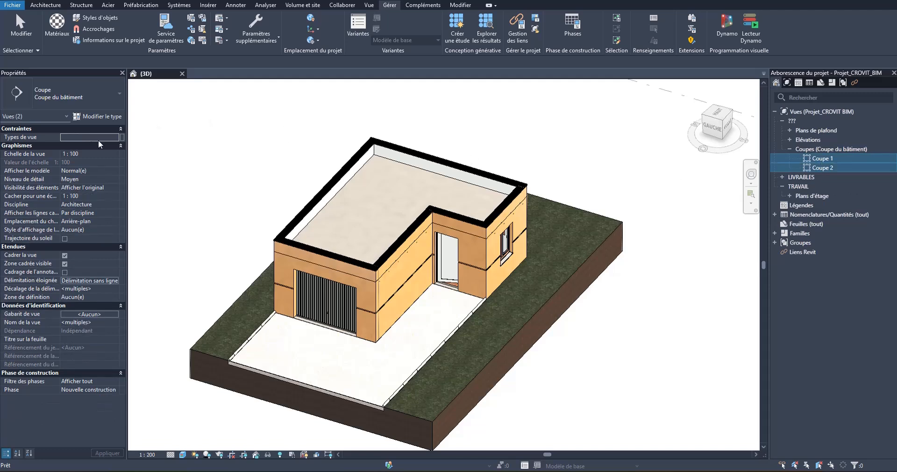
{"action": "left_click", "coordinate": [114, 137]}
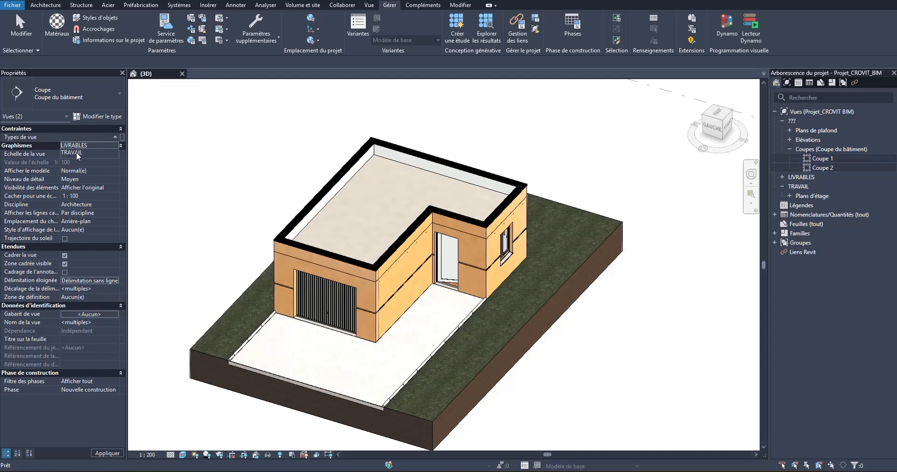
{"action": "left_click", "coordinate": [72, 153]}
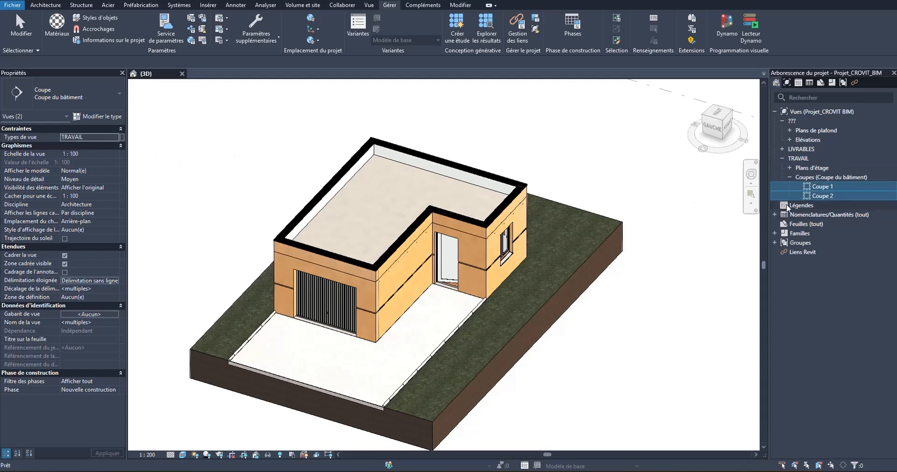
{"action": "left_click", "coordinate": [720, 169]}
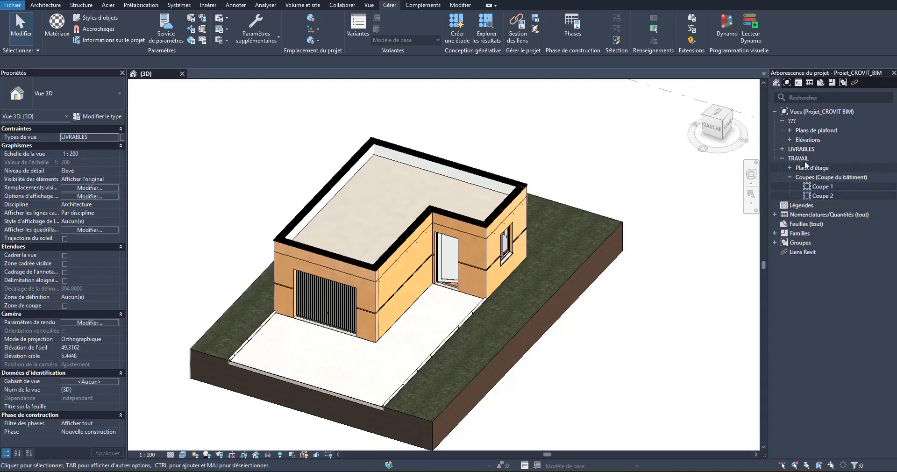
Set Types de vue to TRAVAIL for all elevation views, from Elévation Est to REF NGF.
{"action": "left_click", "coordinate": [789, 140]}
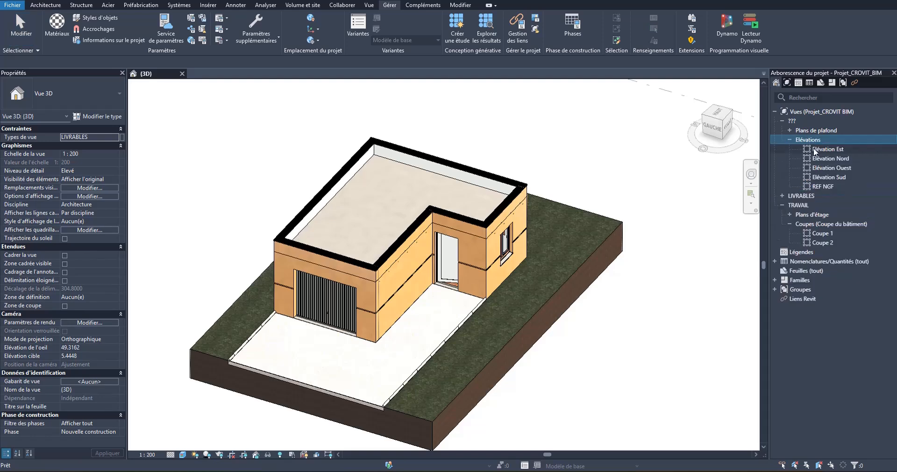
{"action": "left_click", "coordinate": [820, 149]}
{"action": "left_click", "coordinate": [819, 185], "text": "shift"}
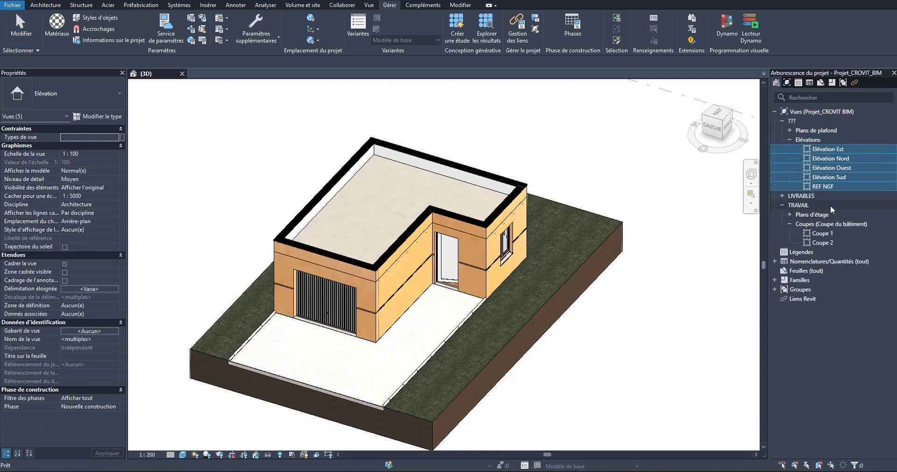
{"action": "left_click", "coordinate": [114, 137]}
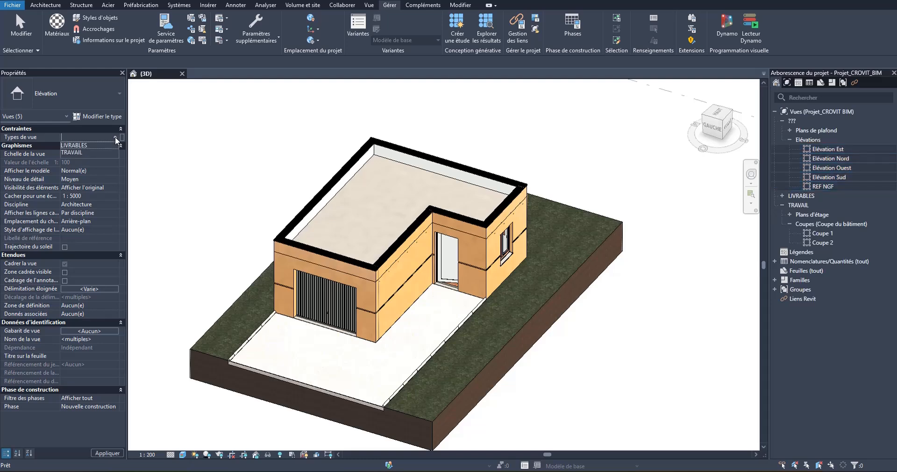
{"action": "left_click", "coordinate": [74, 153]}
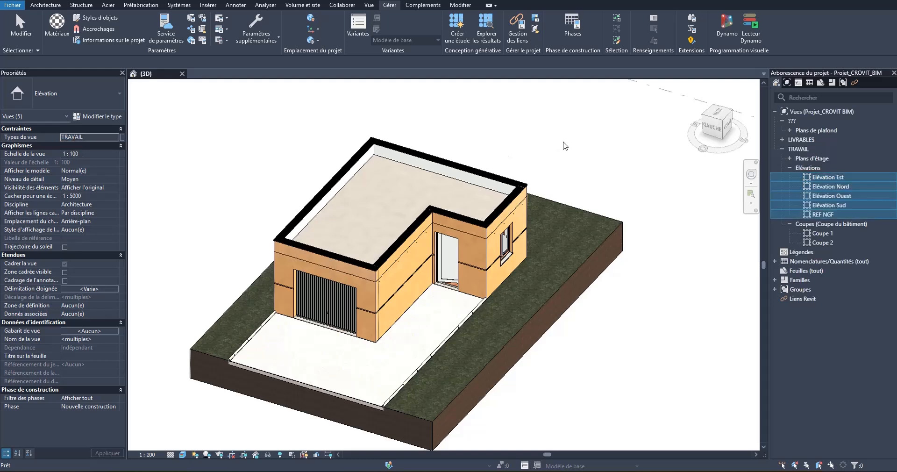
{"action": "left_click", "coordinate": [568, 145]}
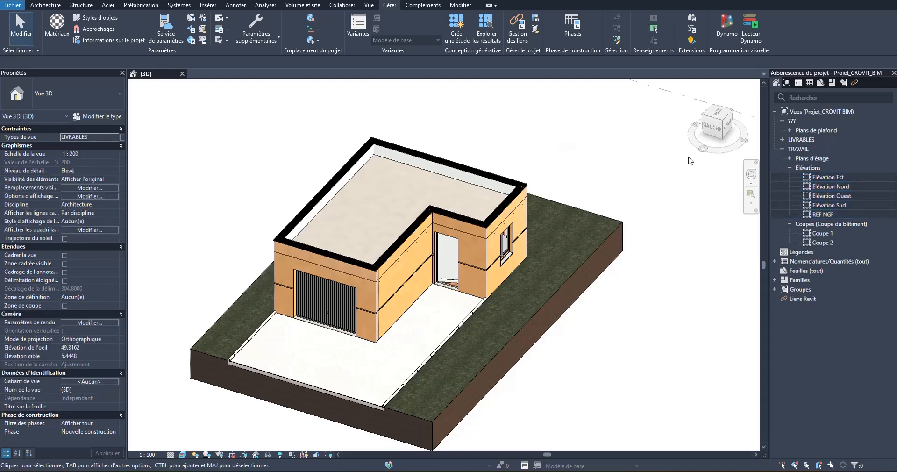
Set Types de vue to TRAVAIL for the ceiling plans N00 - Niv 0, N01 - Niv 1 and N02 - Niv 2.
{"action": "left_click", "coordinate": [789, 130]}
{"action": "left_click", "coordinate": [820, 140]}
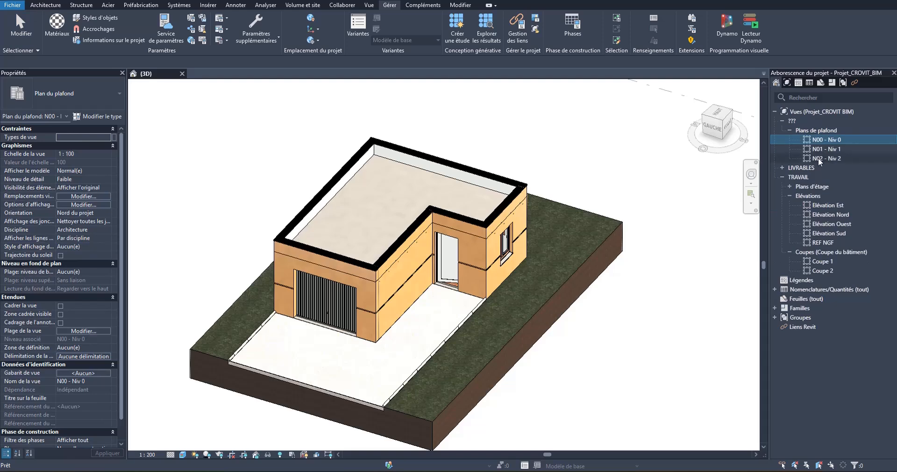
{"action": "left_click", "coordinate": [818, 156], "text": "shift"}
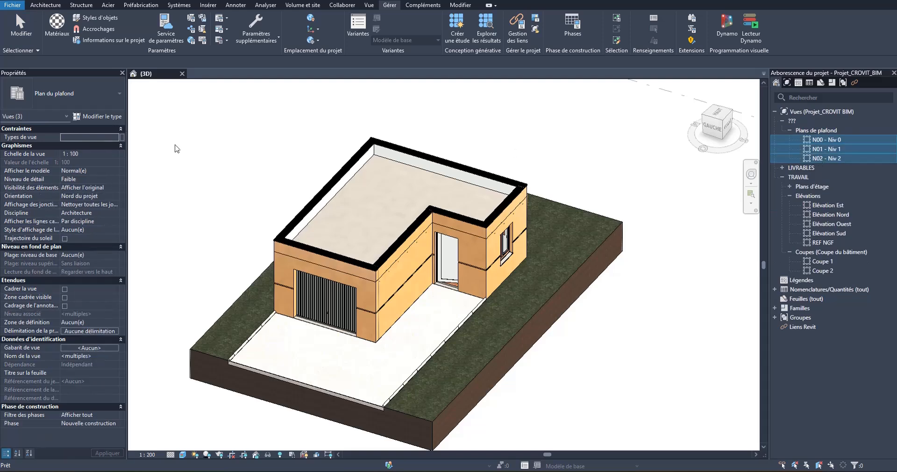
{"action": "left_click", "coordinate": [117, 137]}
{"action": "left_click", "coordinate": [81, 151]}
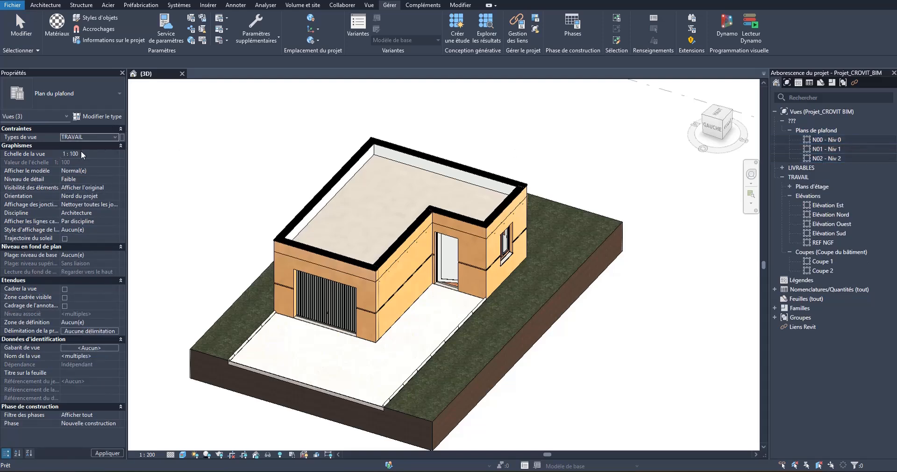
{"action": "left_click", "coordinate": [321, 120]}
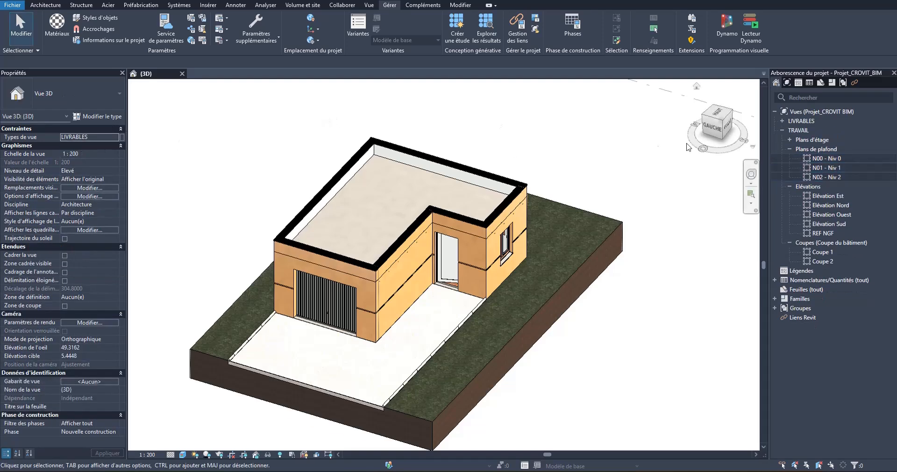
Collapse the ceiling plan and section groups under TRAVAIL and expand the floor plans group.
{"action": "left_click", "coordinate": [791, 149]}
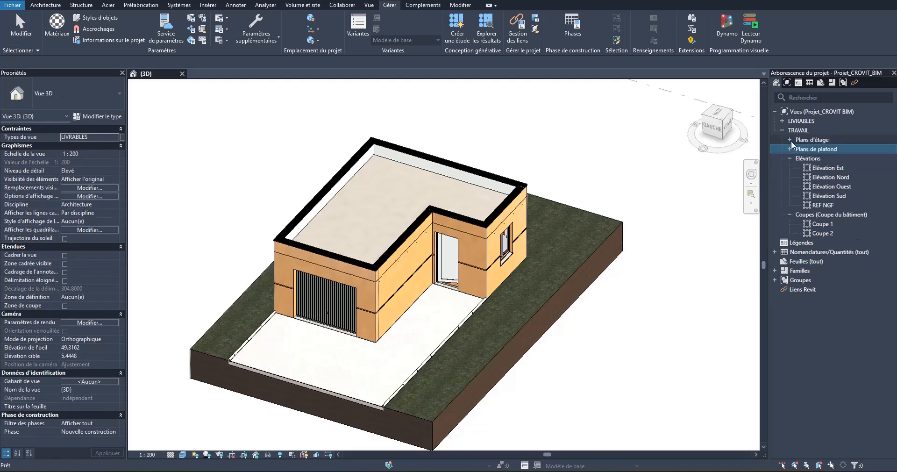
{"action": "double_click", "coordinate": [811, 214]}
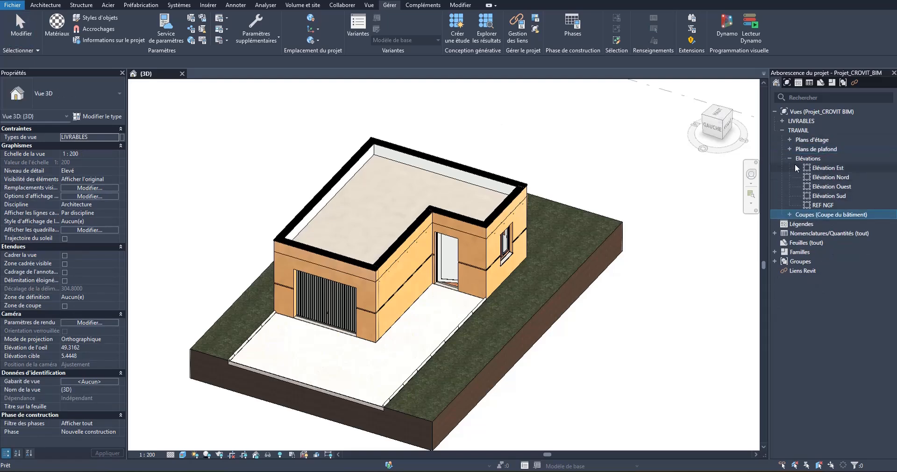
{"action": "left_click", "coordinate": [790, 139]}
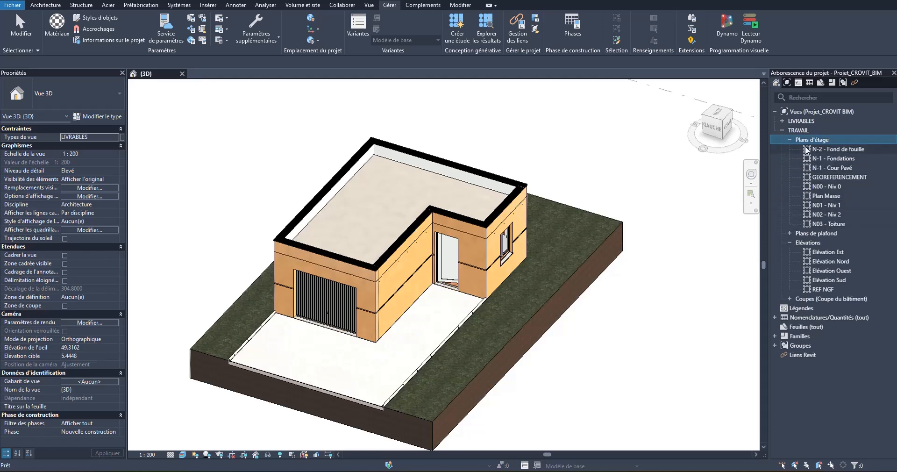
Move the {3D} view from the LIVRABLES group by setting its Types de vue to TRAVAIL.
{"action": "left_click", "coordinate": [782, 121]}
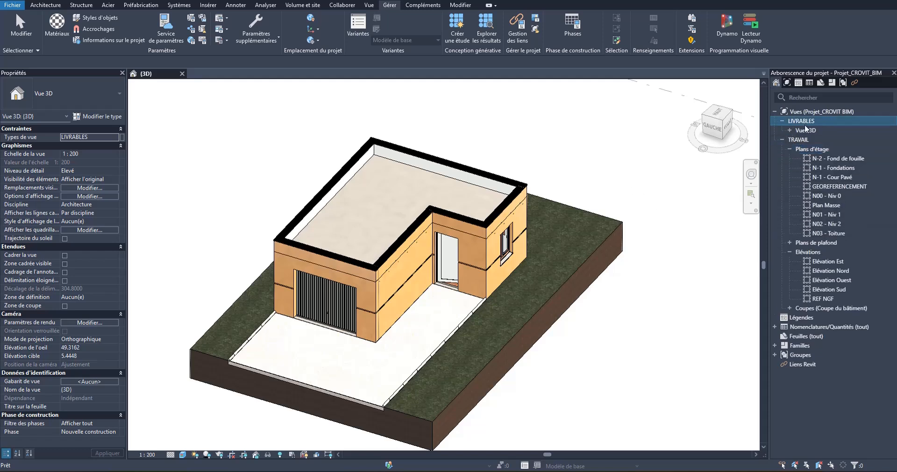
{"action": "left_click", "coordinate": [789, 130]}
{"action": "right_click", "coordinate": [816, 140]}
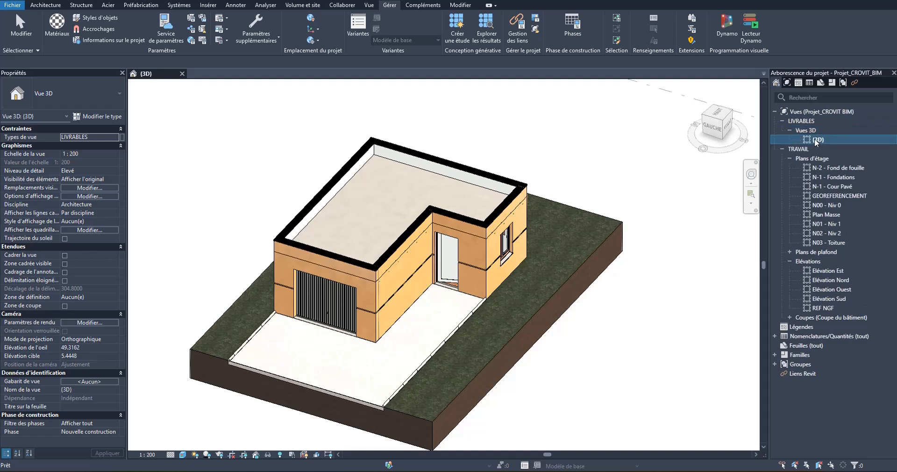
{"action": "left_click", "coordinate": [117, 137]}
{"action": "left_click", "coordinate": [86, 150]}
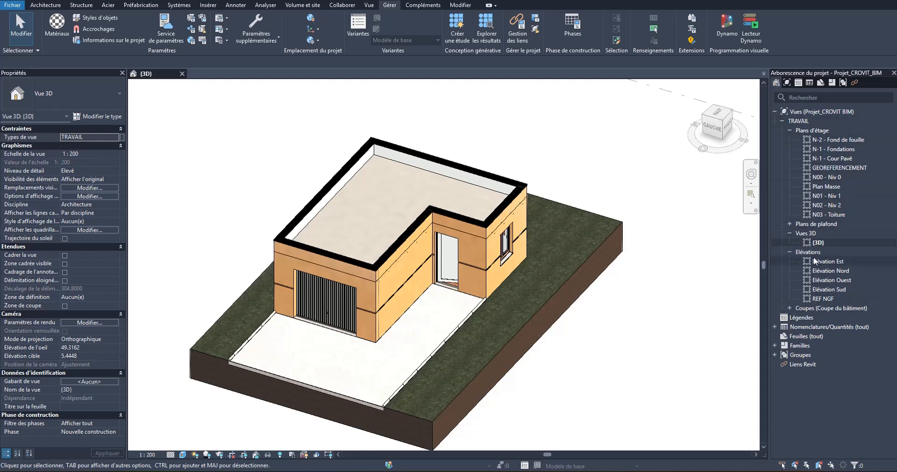
Duplicate the N-2 - Fond de fouille floor plan with detailing and rename the copy N-2 - Fond de fouille - APS.
{"action": "left_click", "coordinate": [833, 138]}
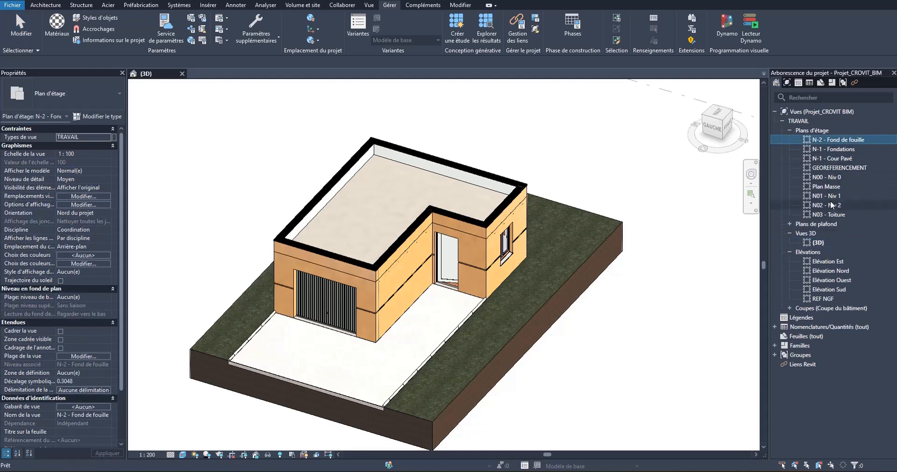
{"action": "right_click", "coordinate": [847, 140]}
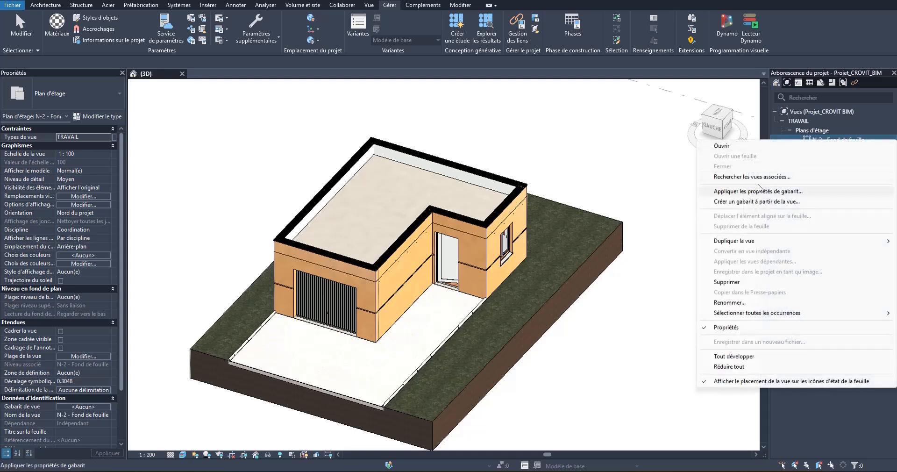
{"action": "mouse_move", "coordinate": [750, 242]}
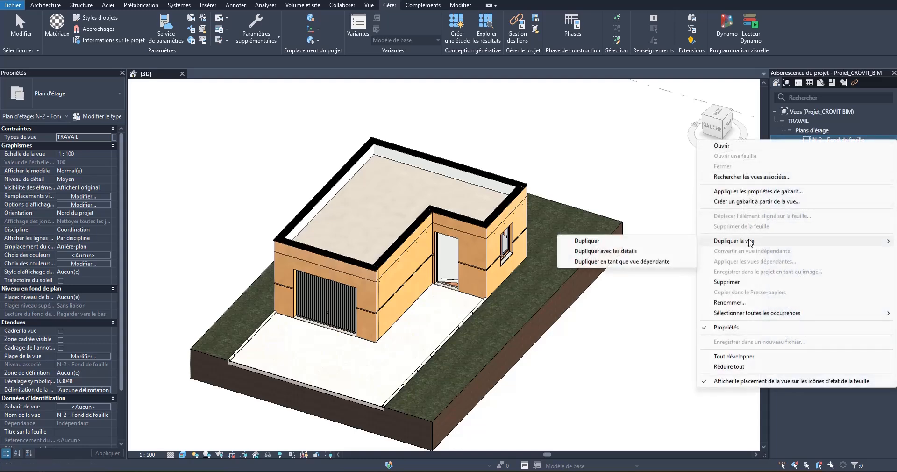
{"action": "left_click", "coordinate": [639, 255]}
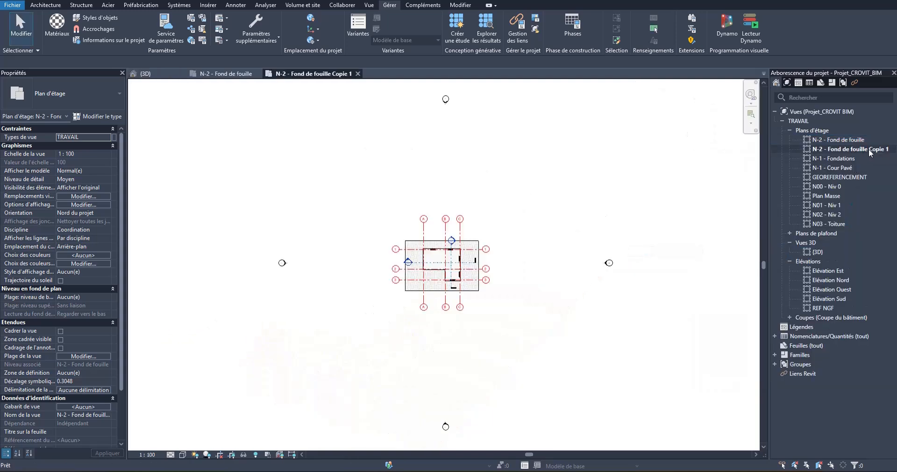
{"action": "left_click", "coordinate": [858, 148]}
{"action": "left_click", "coordinate": [834, 150]}
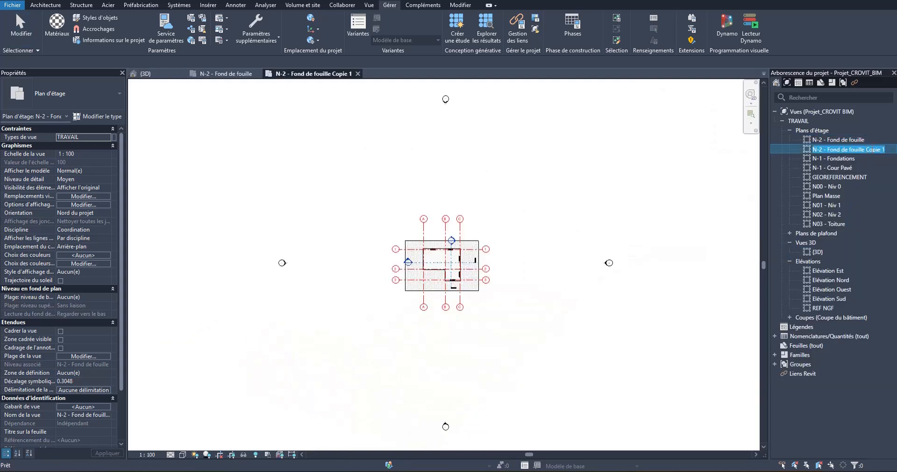
{"action": "left_click", "coordinate": [887, 149]}
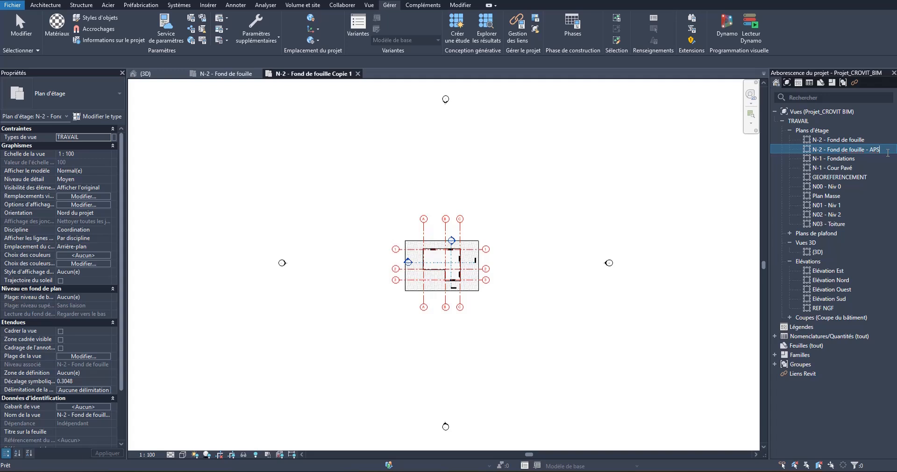
{"action": "key", "text": "Return"}
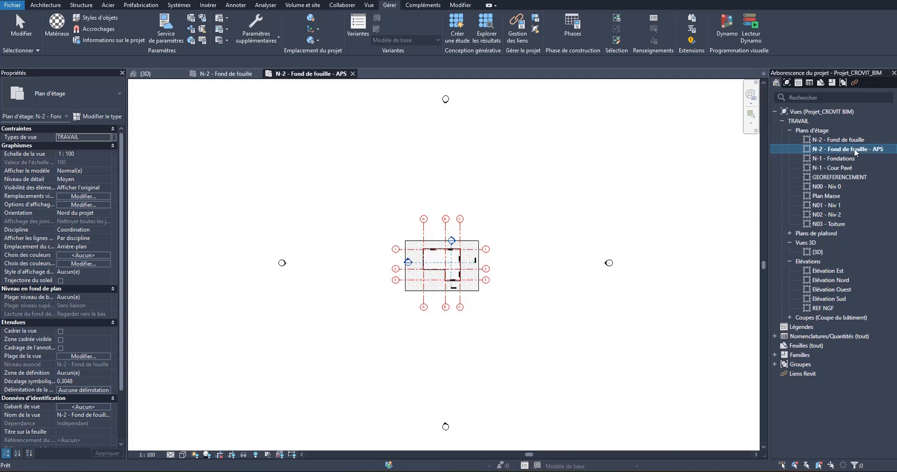
Set Types de vue to LIVRABLES for the N-2 - Fond de fouille - APS view.
{"action": "left_click", "coordinate": [111, 137]}
{"action": "left_click", "coordinate": [89, 137]}
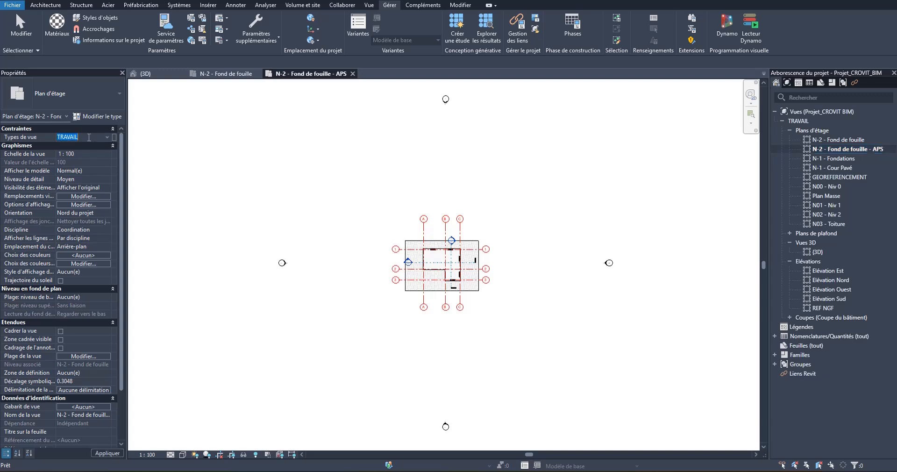
{"action": "type", "text": "L"}
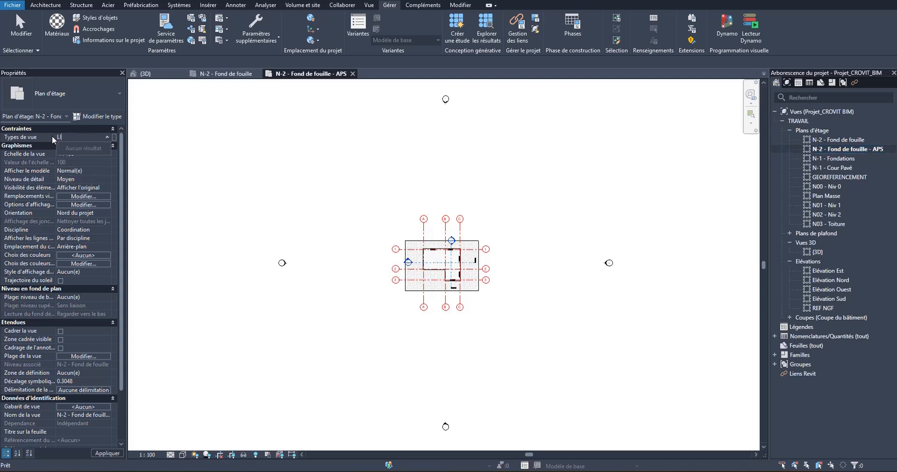
{"action": "type", "text": "IVRABLES"}
{"action": "key", "text": "Return"}
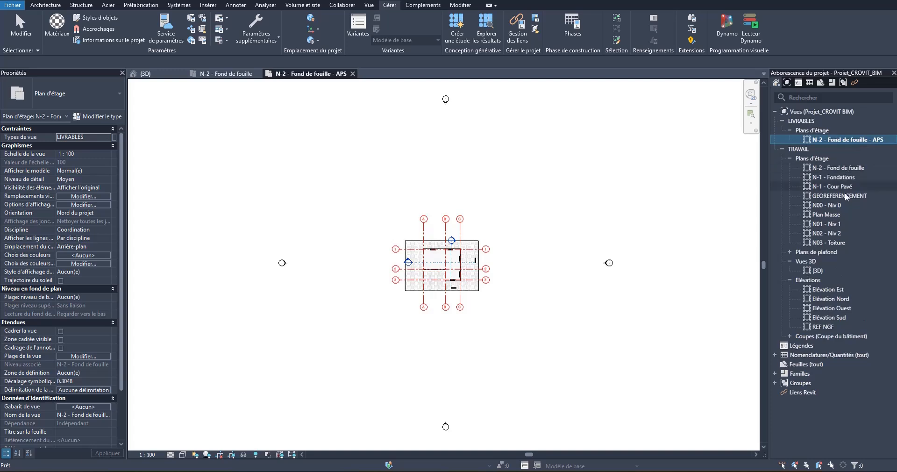
Duplicate the N-1 - Fondations floor plan with detailing and rename the copy N-1 - Fondations - APS.
{"action": "left_click", "coordinate": [846, 167]}
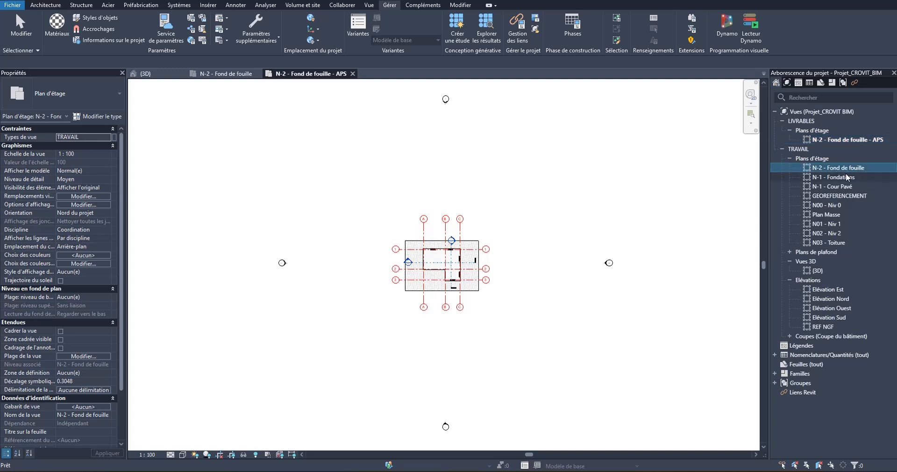
{"action": "left_click", "coordinate": [843, 177]}
{"action": "right_click", "coordinate": [844, 177]}
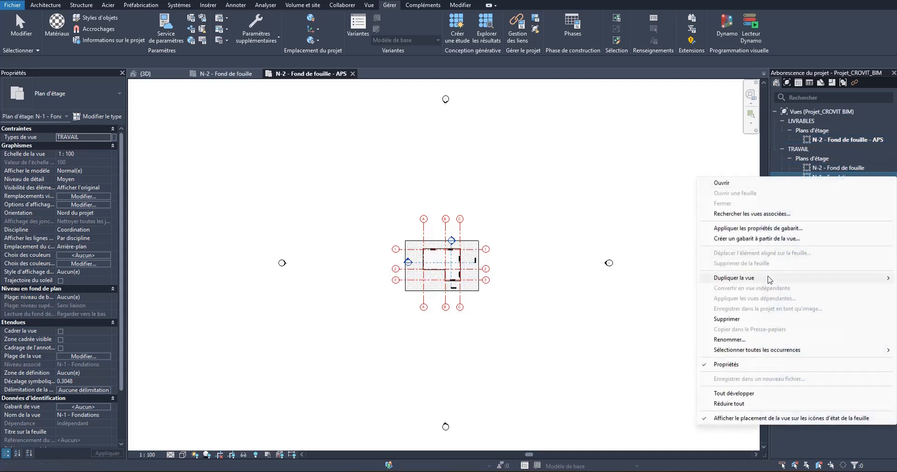
{"action": "mouse_move", "coordinate": [755, 279]}
{"action": "left_click", "coordinate": [606, 288]}
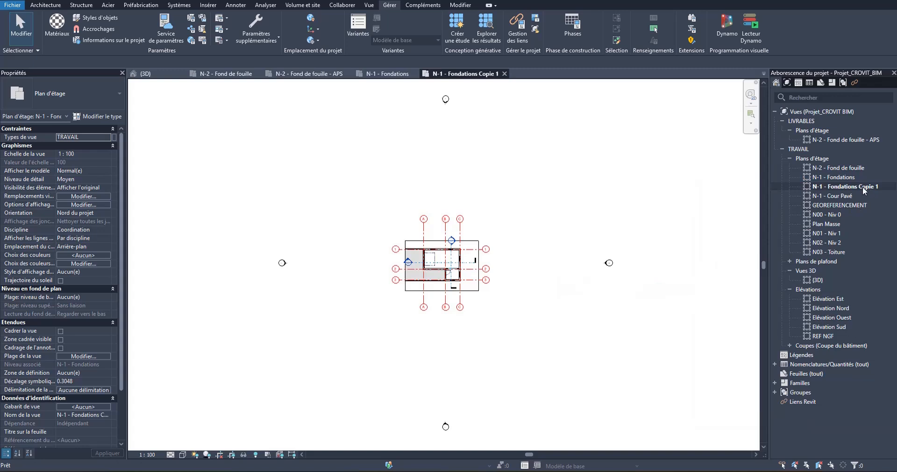
{"action": "left_click", "coordinate": [877, 188]}
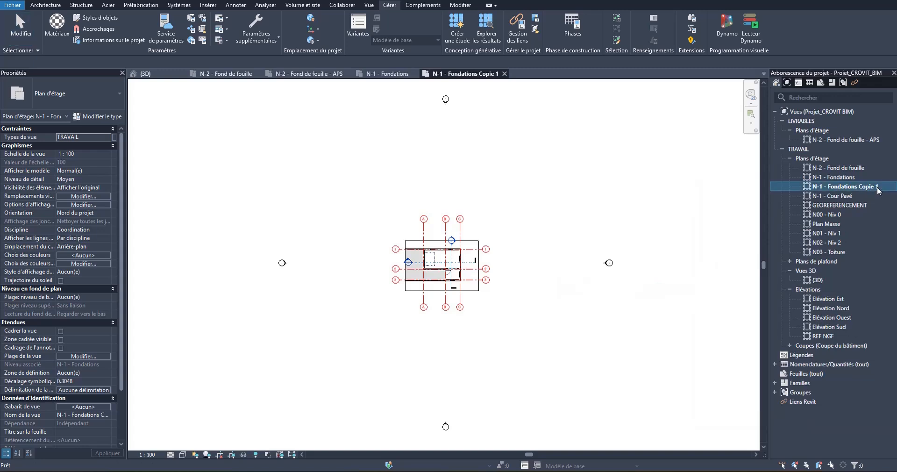
{"action": "left_click", "coordinate": [872, 187]}
{"action": "key", "text": "Return"}
Set Types de vue to LIVRABLES for the N-1 - Fondations - APS view.
{"action": "left_click", "coordinate": [107, 138]}
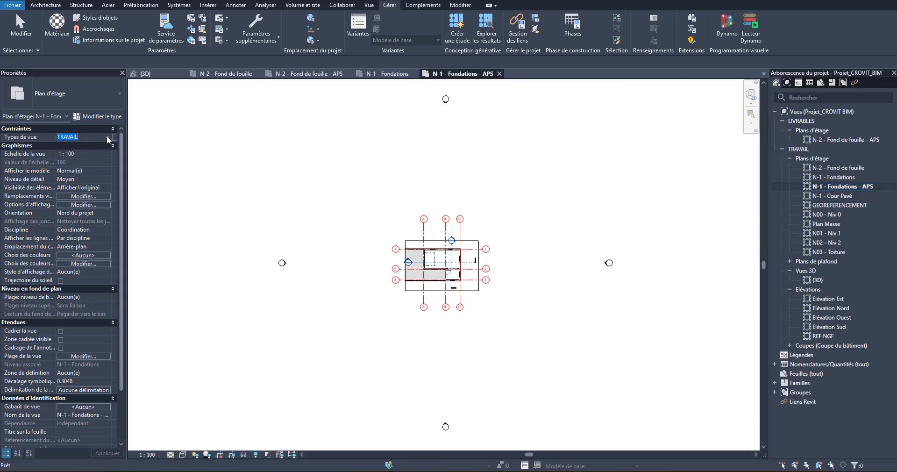
{"action": "left_click", "coordinate": [79, 153]}
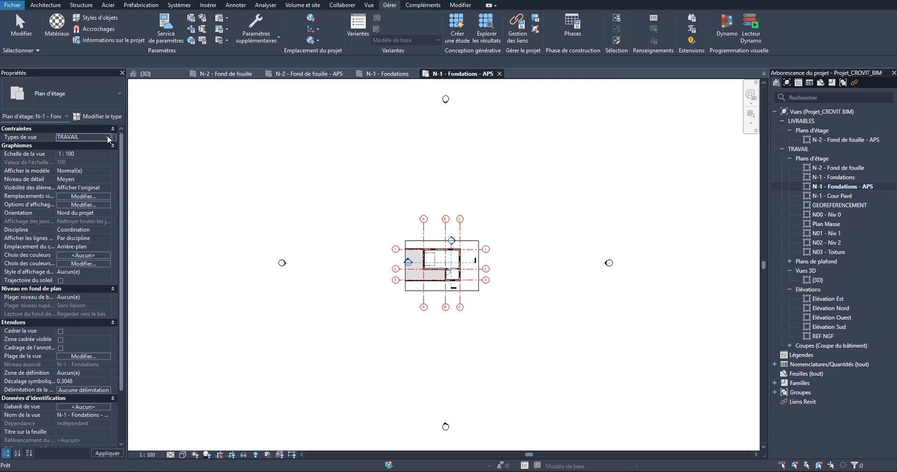
{"action": "left_click", "coordinate": [107, 137]}
{"action": "left_click", "coordinate": [94, 146]}
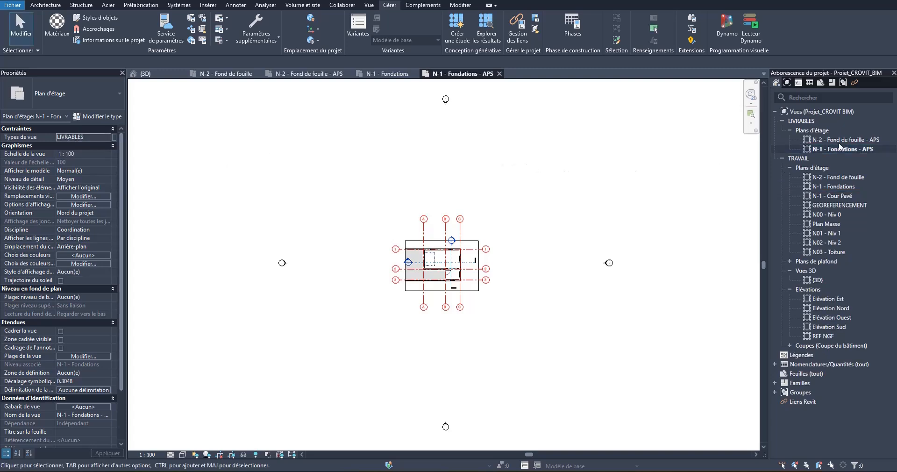
Duplicate the N00 - Niv 0 floor plan with detailing and rename the copy N00 - Niv 0 - APS.
{"action": "left_click", "coordinate": [833, 216]}
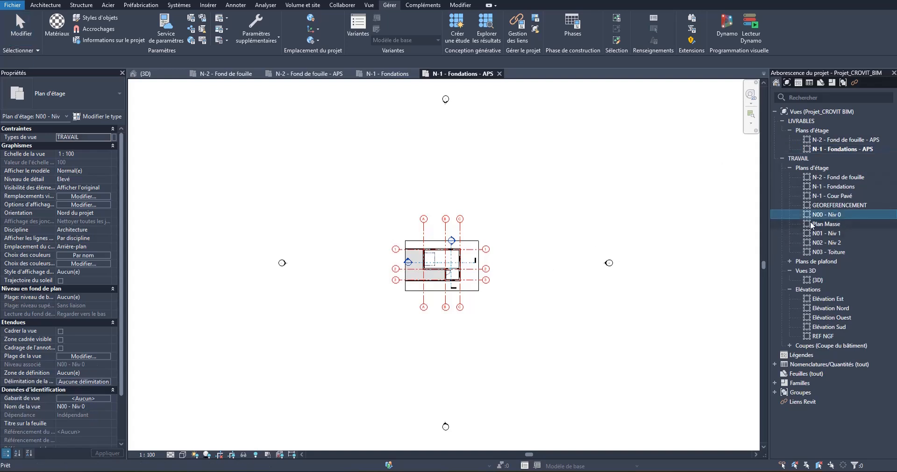
{"action": "right_click", "coordinate": [827, 215]}
{"action": "mouse_move", "coordinate": [738, 316]}
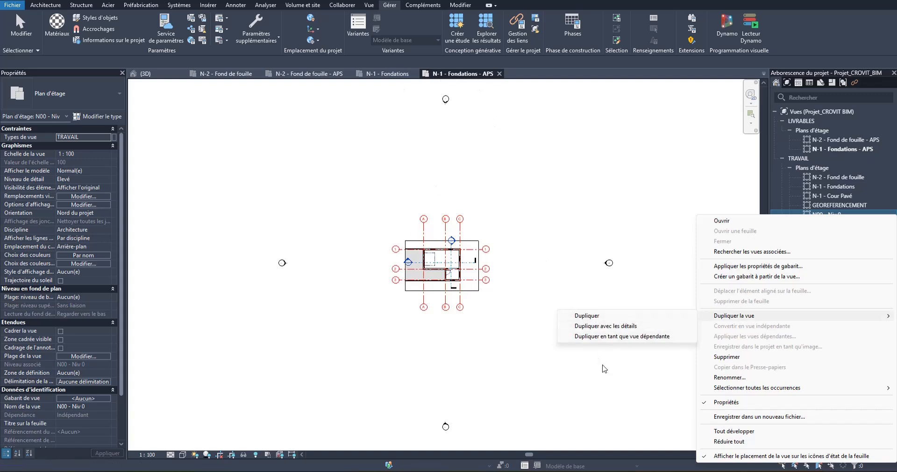
{"action": "left_click", "coordinate": [605, 326]}
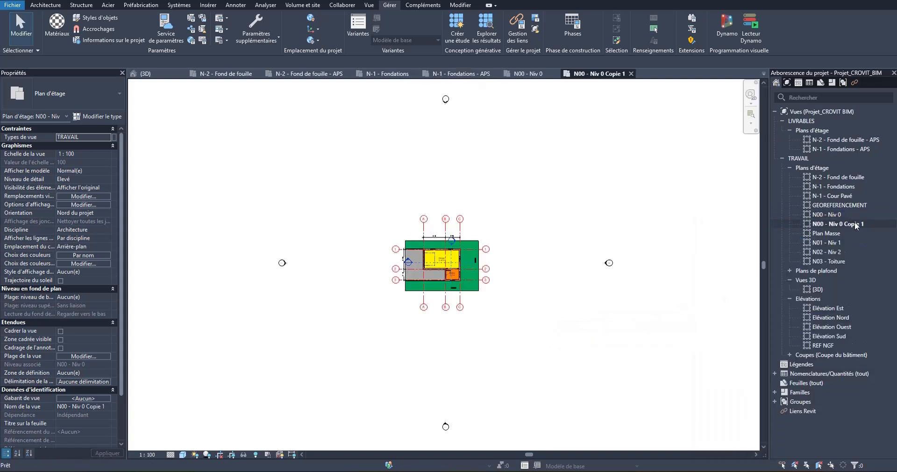
{"action": "left_click", "coordinate": [865, 227]}
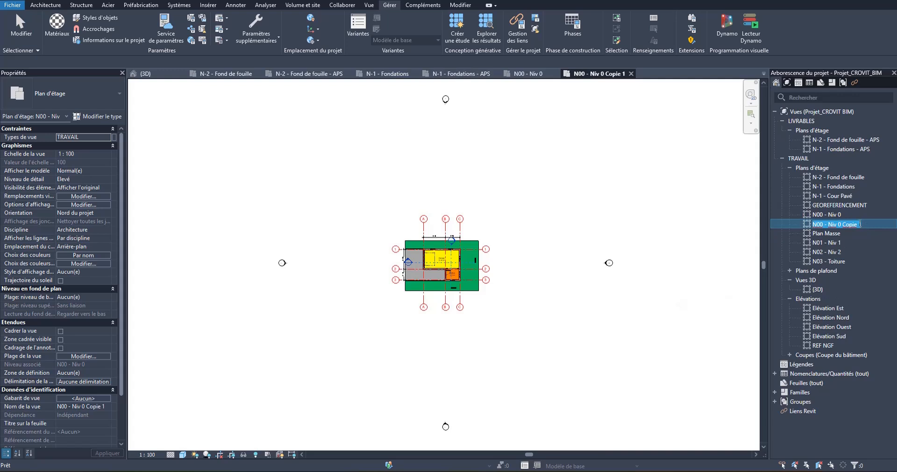
{"action": "left_click", "coordinate": [866, 227]}
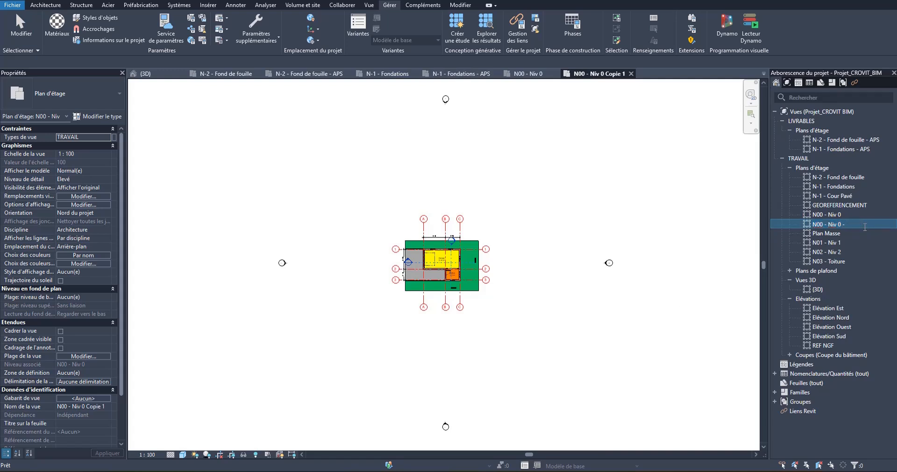
{"action": "key", "text": "Return"}
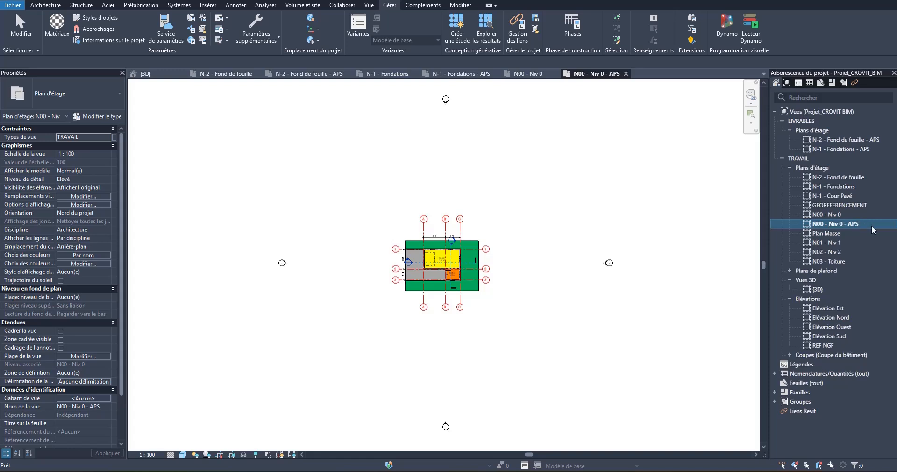
Set Types de vue to LIVRABLES for the N00 - Niv 0 - APS view and inspect its plan up close.
{"action": "left_click", "coordinate": [107, 136]}
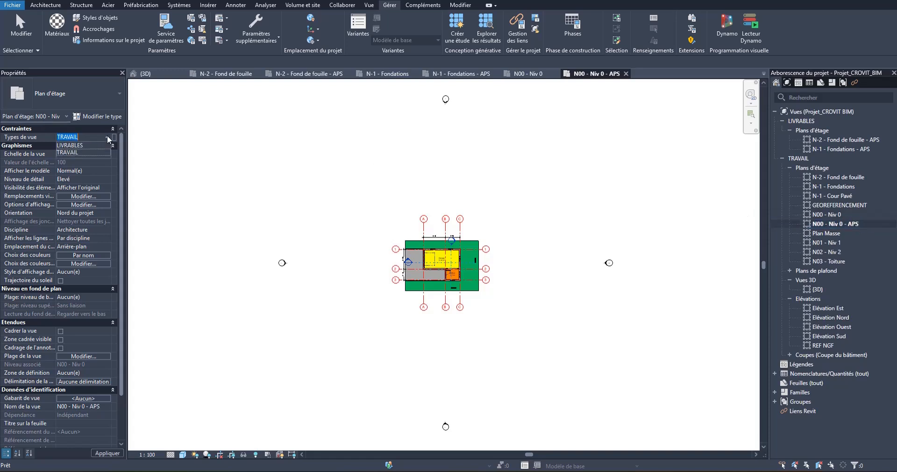
{"action": "left_click", "coordinate": [74, 145]}
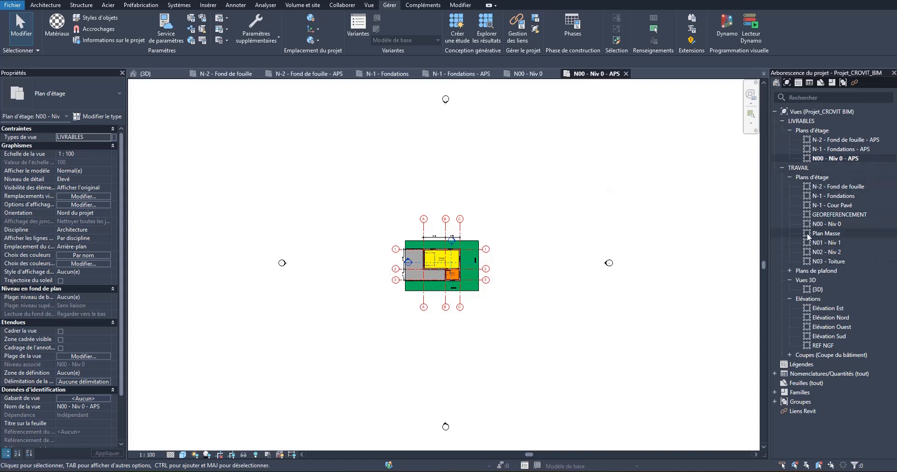
{"action": "scroll", "coordinate": [425, 265], "scroll_direction": "up", "scroll_amount": 2}
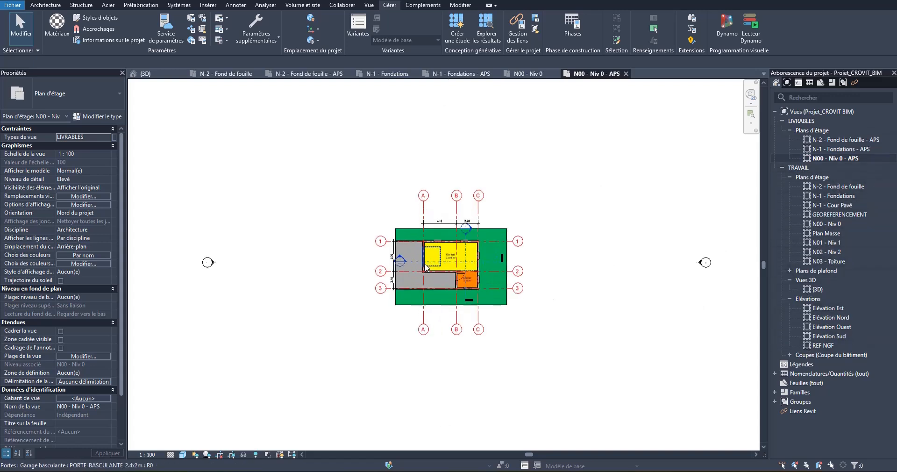
{"action": "scroll", "coordinate": [426, 267], "scroll_direction": "up", "scroll_amount": 3}
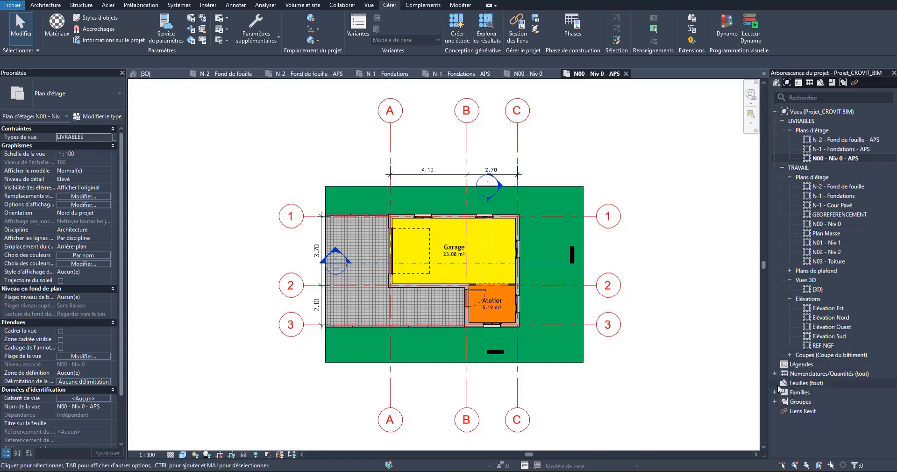
Create a new sheet using the Métrique A3 title block loaded from the Cartouches folder.
{"action": "left_click", "coordinate": [803, 383]}
{"action": "right_click", "coordinate": [806, 383]}
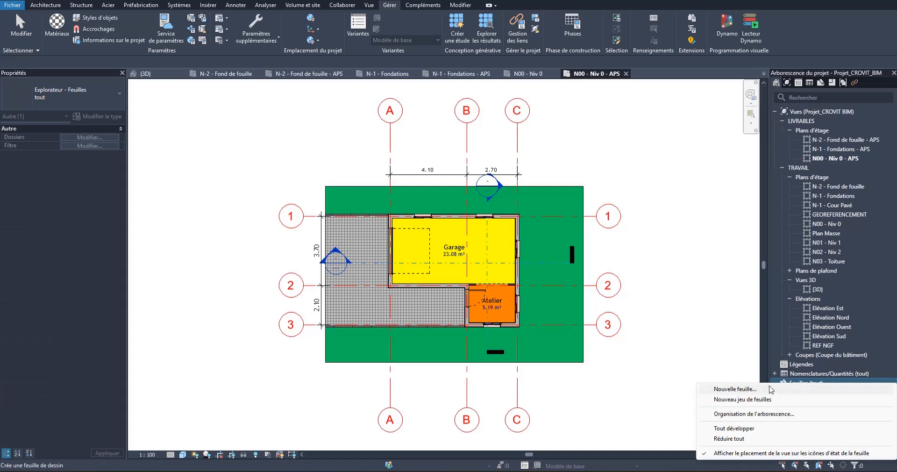
{"action": "left_click", "coordinate": [808, 388]}
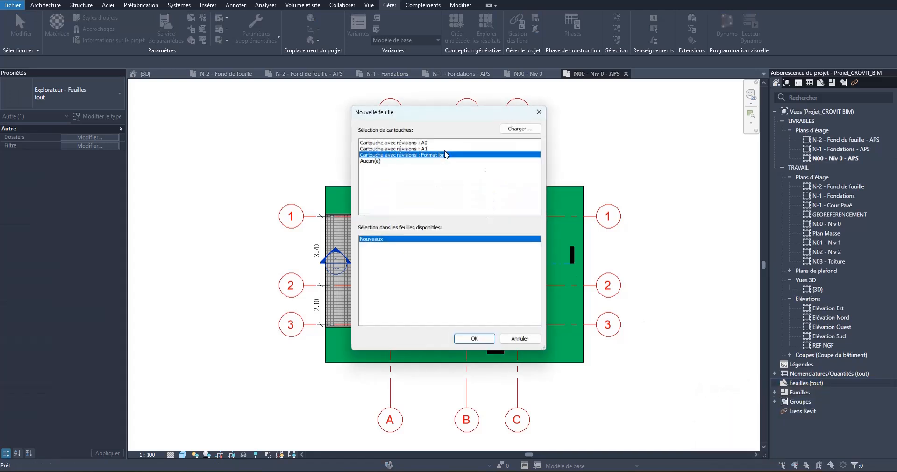
{"action": "left_click", "coordinate": [520, 128]}
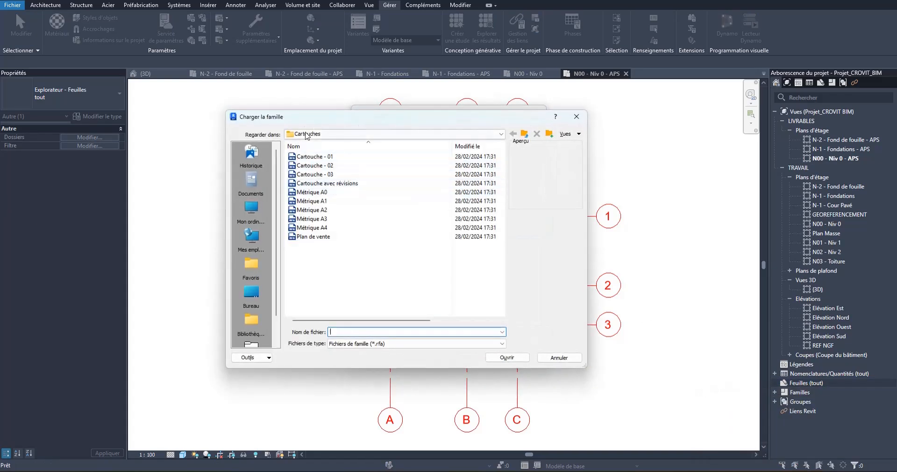
{"action": "left_click", "coordinate": [322, 218]}
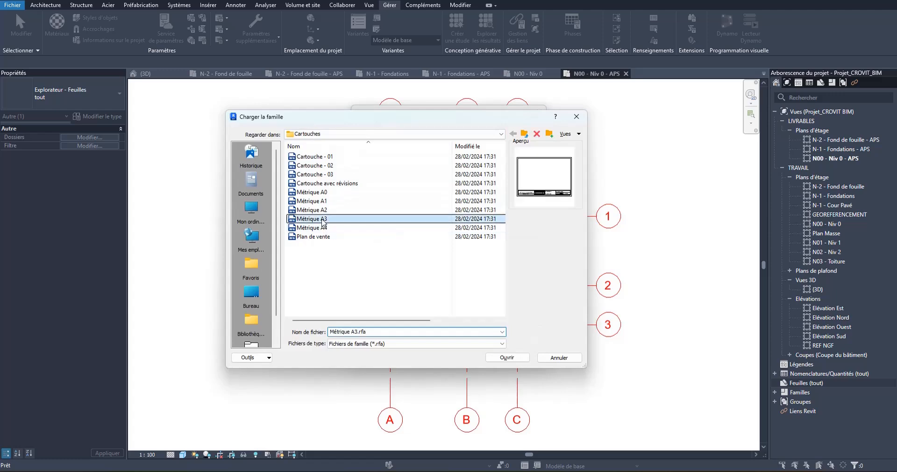
{"action": "left_click", "coordinate": [518, 358]}
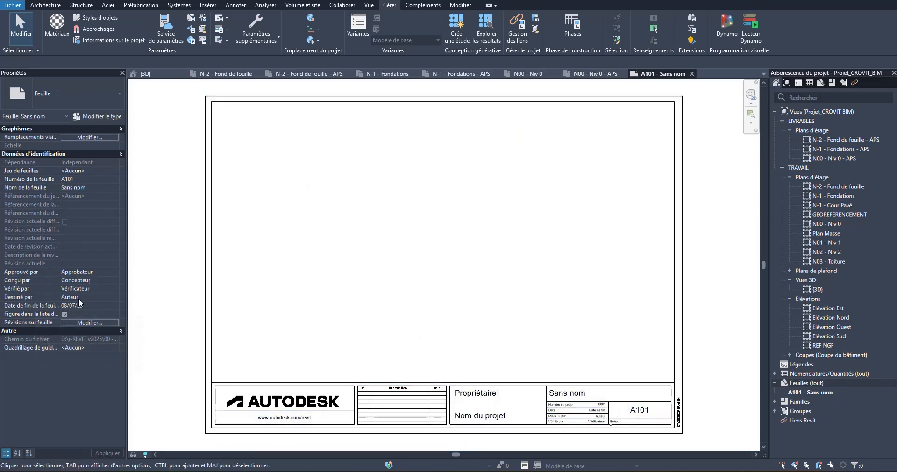
Inspect the Métrique A3 title block family and the Cartouches folder as its save location, leaving the family unsaved.
{"action": "double_click", "coordinate": [660, 415]}
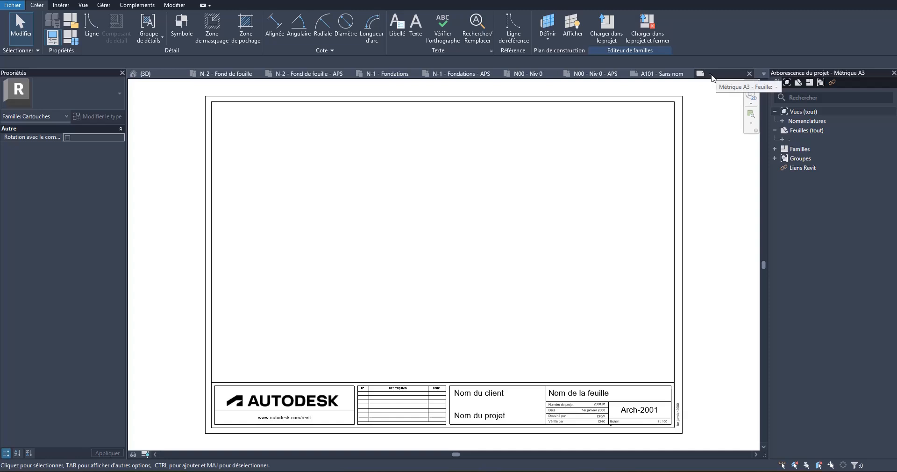
{"action": "left_click", "coordinate": [12, 5]}
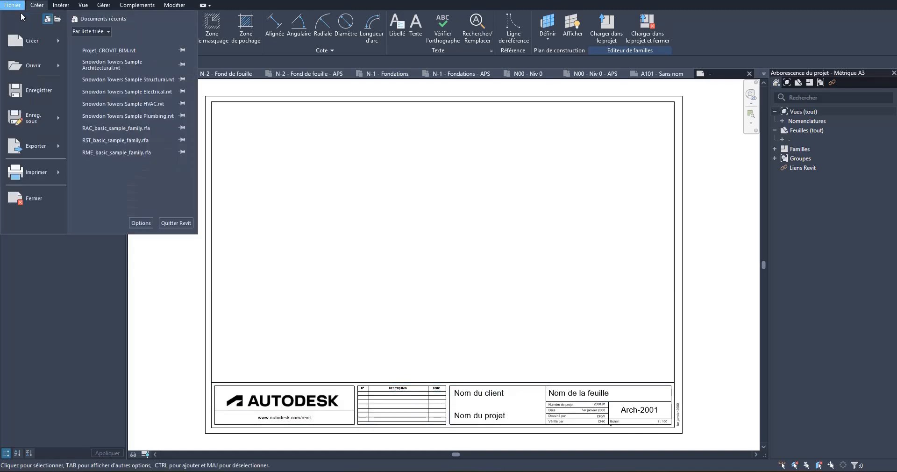
{"action": "mouse_move", "coordinate": [38, 119]}
{"action": "left_click", "coordinate": [107, 120]}
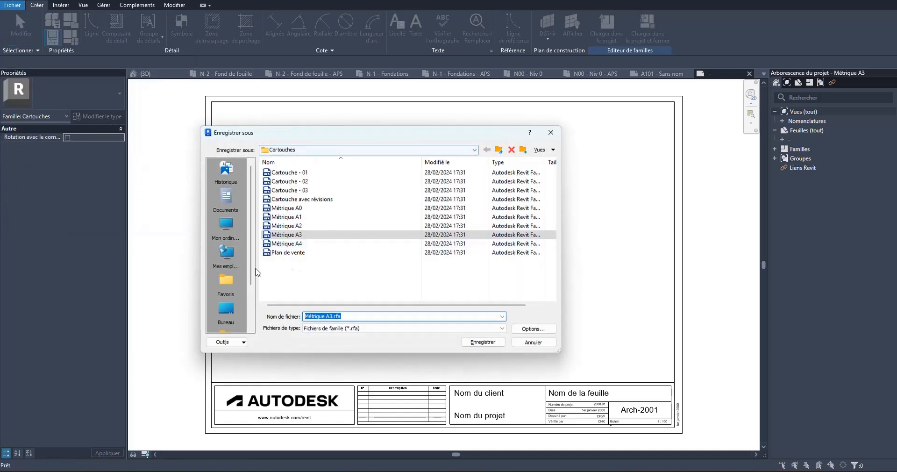
{"action": "scroll", "coordinate": [228, 299], "scroll_direction": "down", "scroll_amount": 2}
{"action": "left_click", "coordinate": [226, 287]}
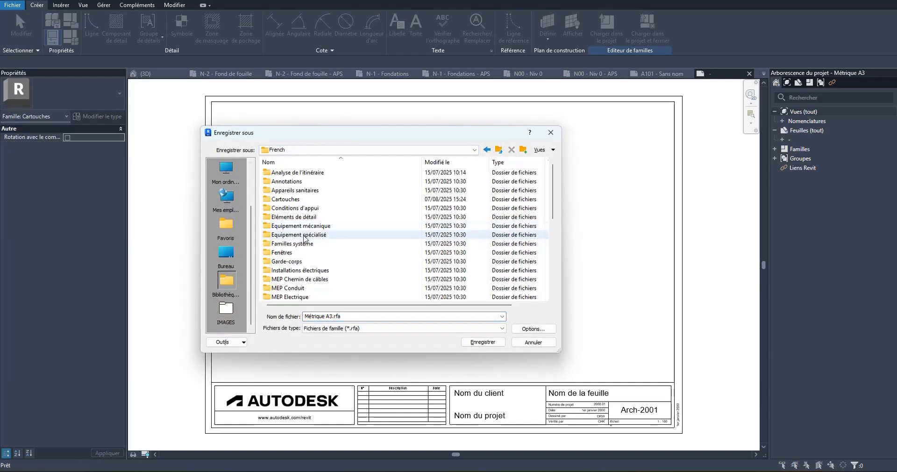
{"action": "double_click", "coordinate": [290, 199]}
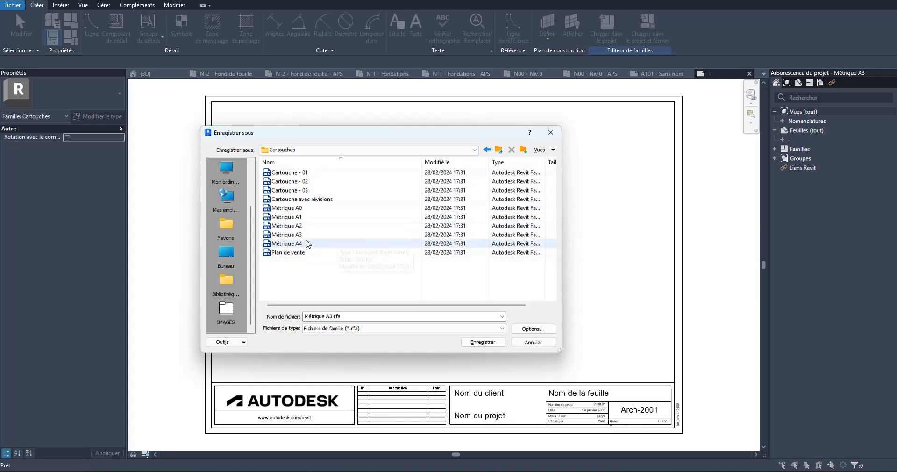
{"action": "left_click", "coordinate": [534, 342]}
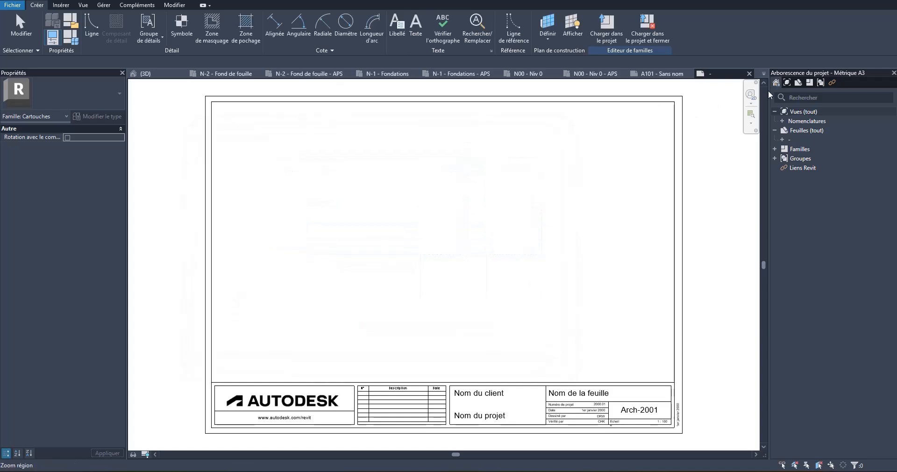
{"action": "left_click", "coordinate": [750, 73]}
{"action": "left_click", "coordinate": [463, 240]}
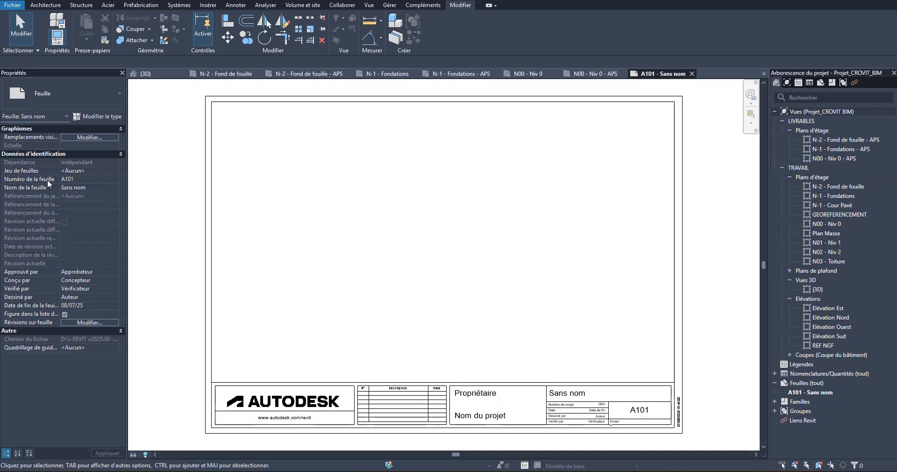
Check the sheet number property and examine the project information parameters that feed the title block.
{"action": "left_click", "coordinate": [79, 179]}
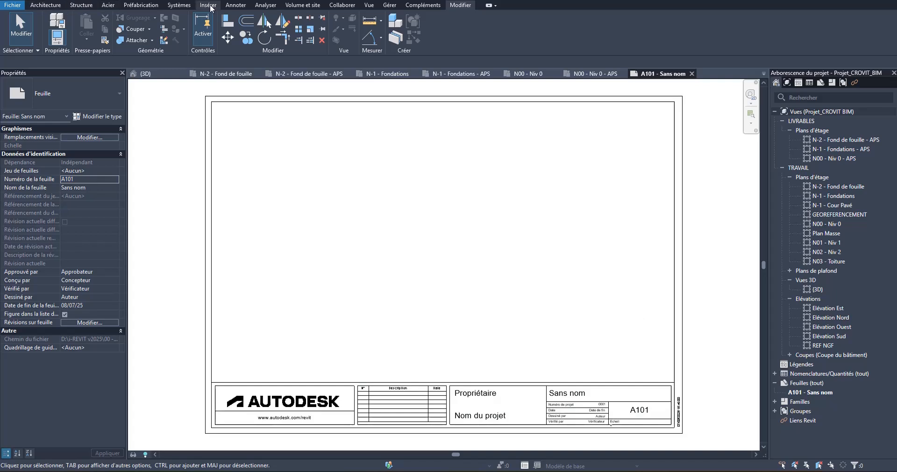
{"action": "left_click", "coordinate": [383, 5]}
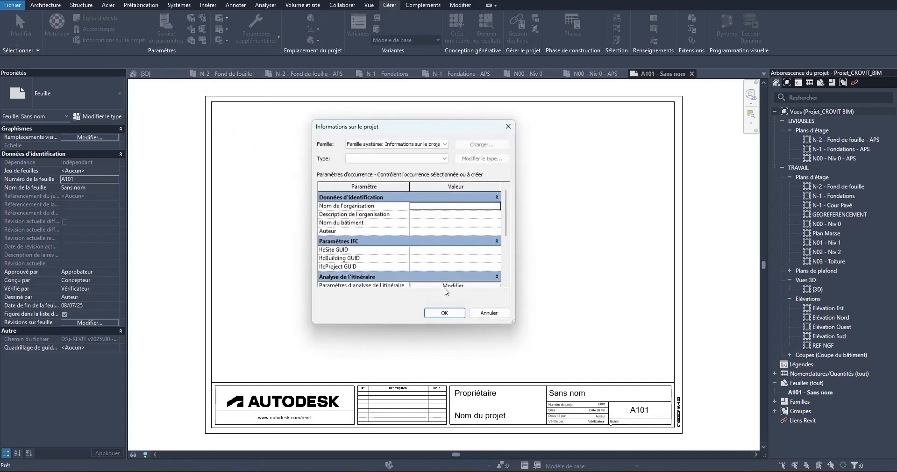
{"action": "left_click_drag", "start_coordinate": [426, 323], "coordinate": [423, 356]}
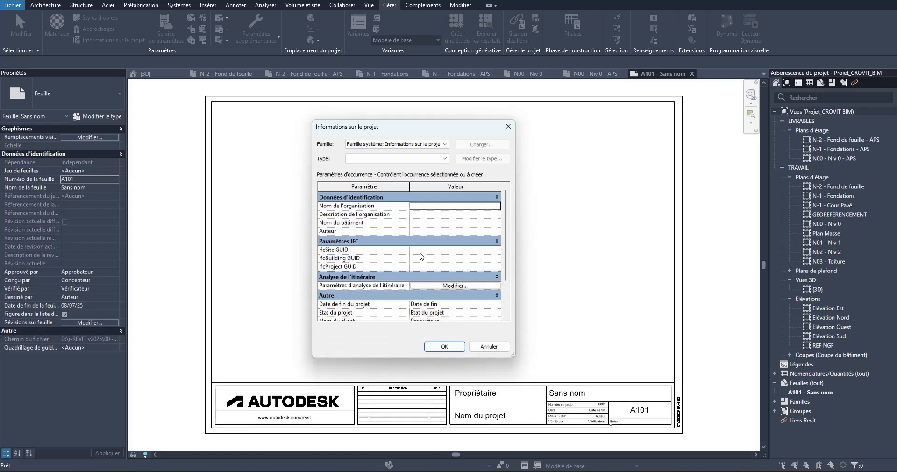
{"action": "scroll", "coordinate": [422, 256], "scroll_direction": "down", "scroll_amount": 3}
{"action": "left_click", "coordinate": [490, 347]}
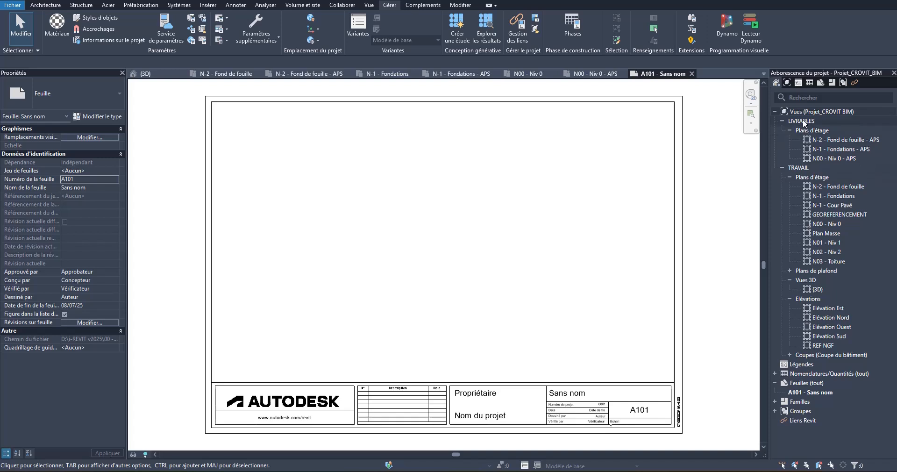
Place the N00 - Niv 0 - APS floor plan on sheet A101, with the building centred above the title block.
{"action": "left_click", "coordinate": [827, 157]}
{"action": "left_click", "coordinate": [830, 159]}
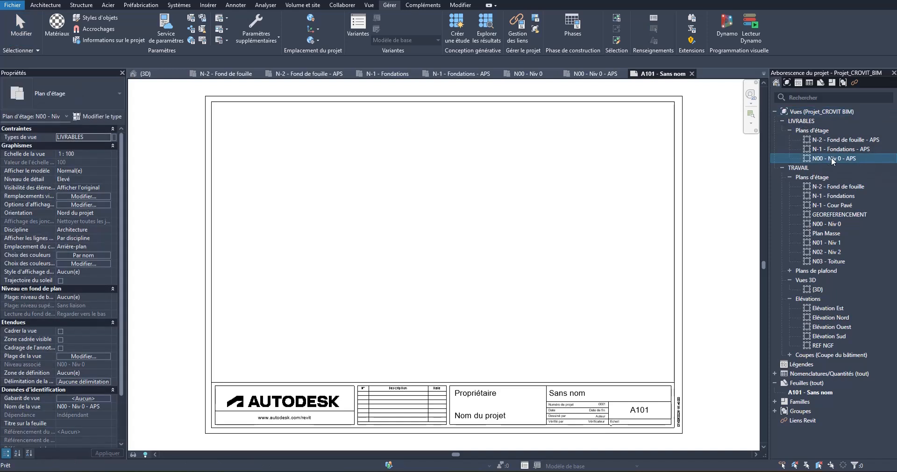
{"action": "left_click_drag", "start_coordinate": [760, 206], "coordinate": [305, 218]}
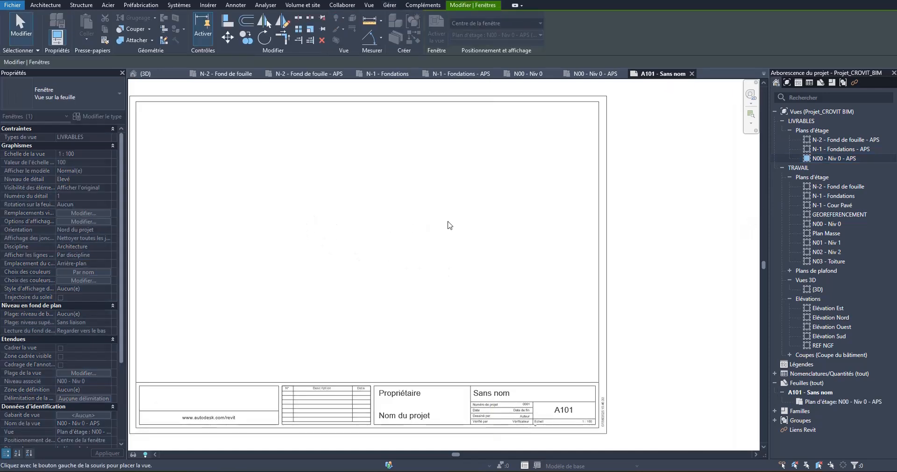
{"action": "scroll", "coordinate": [447, 219], "scroll_direction": "down", "scroll_amount": 3}
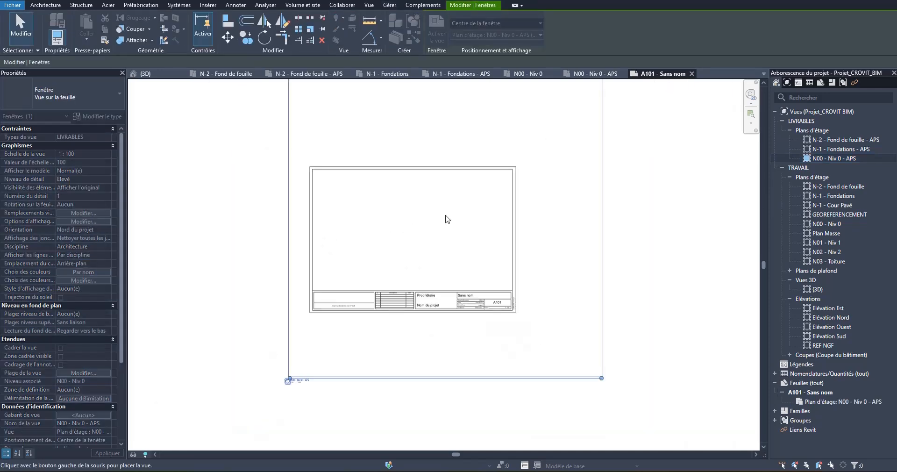
{"action": "left_click", "coordinate": [413, 228]}
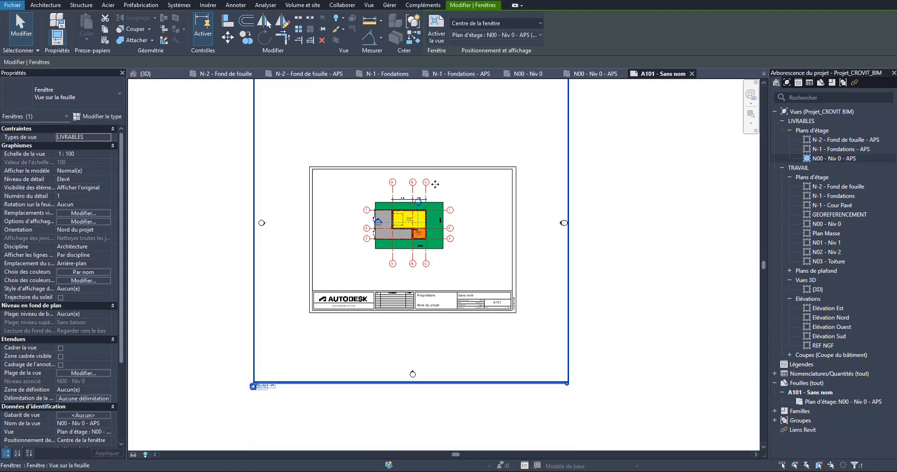
{"action": "left_click", "coordinate": [482, 222]}
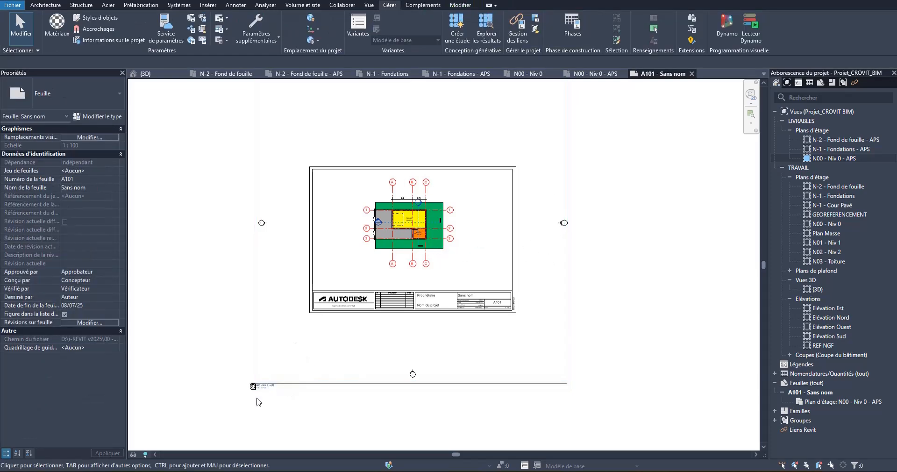
Move the N00 - Niv 0 - APS view title onto the sheet, just below the plan and above the title block.
{"action": "scroll", "coordinate": [259, 402], "scroll_direction": "up", "scroll_amount": 3}
{"action": "left_click", "coordinate": [309, 357]}
{"action": "scroll", "coordinate": [309, 357], "scroll_direction": "down", "scroll_amount": 2}
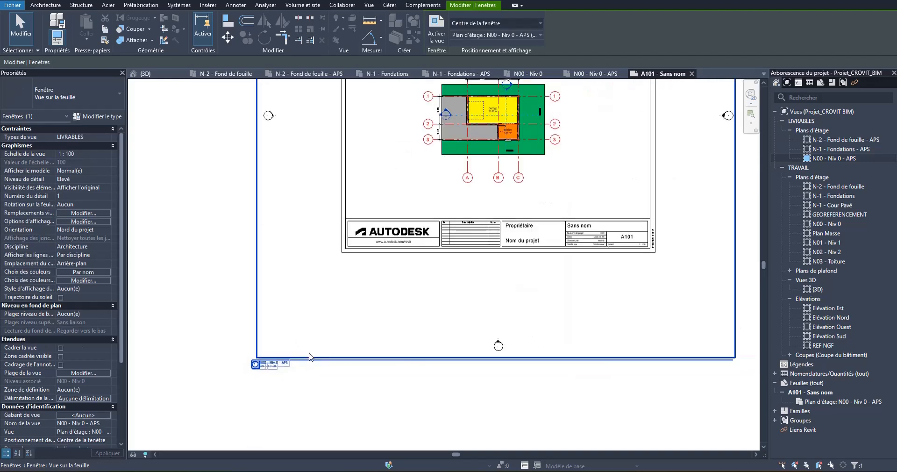
{"action": "left_click_drag", "start_coordinate": [309, 358], "coordinate": [433, 197]}
{"action": "scroll", "coordinate": [416, 243], "scroll_direction": "down", "scroll_amount": 4}
{"action": "scroll", "coordinate": [515, 171], "scroll_direction": "up", "scroll_amount": 1}
{"action": "key", "text": "Escape"}
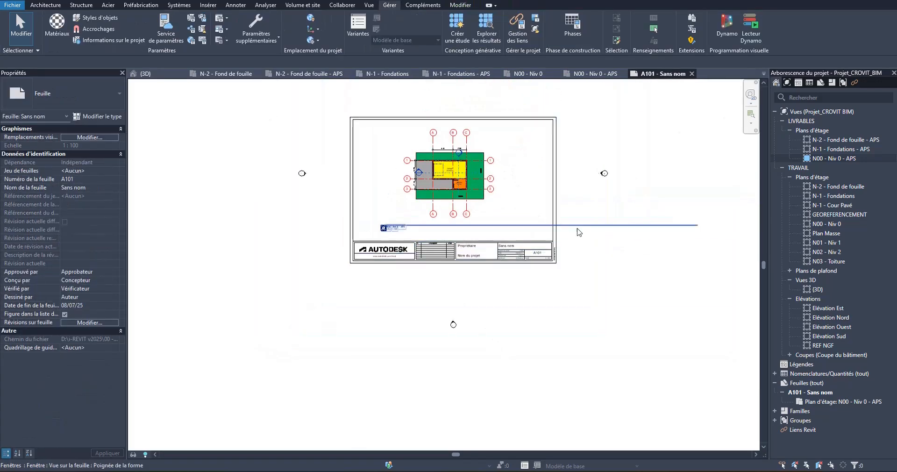
Examine the type properties of the placed view's Vue sur la feuille viewport type, leaving the title settings as they are.
{"action": "left_click", "coordinate": [595, 224]}
{"action": "left_click", "coordinate": [687, 233]}
{"action": "left_click", "coordinate": [665, 224]}
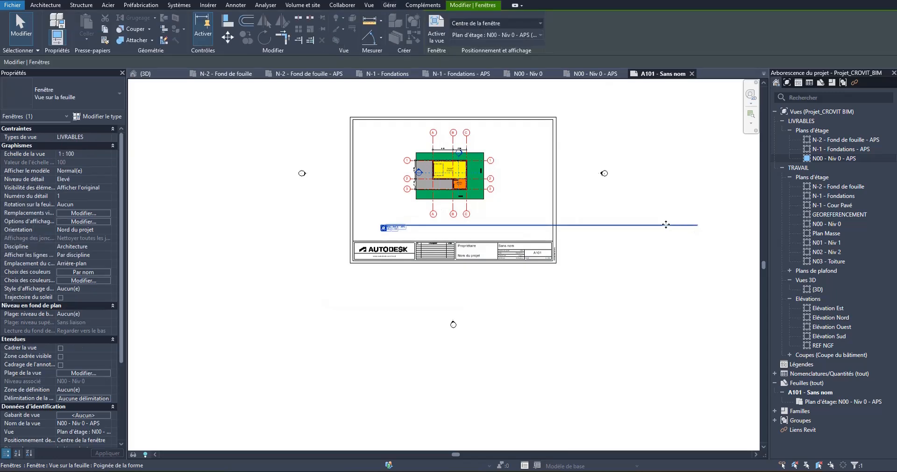
{"action": "left_click", "coordinate": [97, 116]}
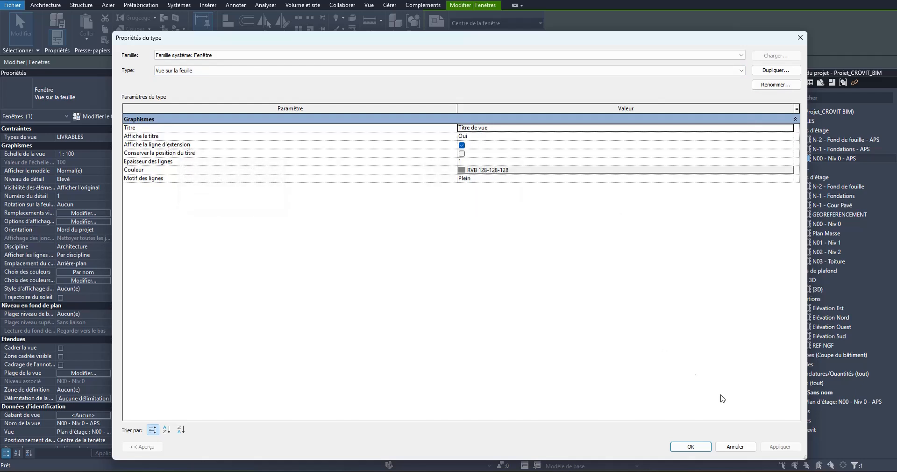
{"action": "left_click", "coordinate": [739, 447]}
{"action": "key", "text": "Escape"}
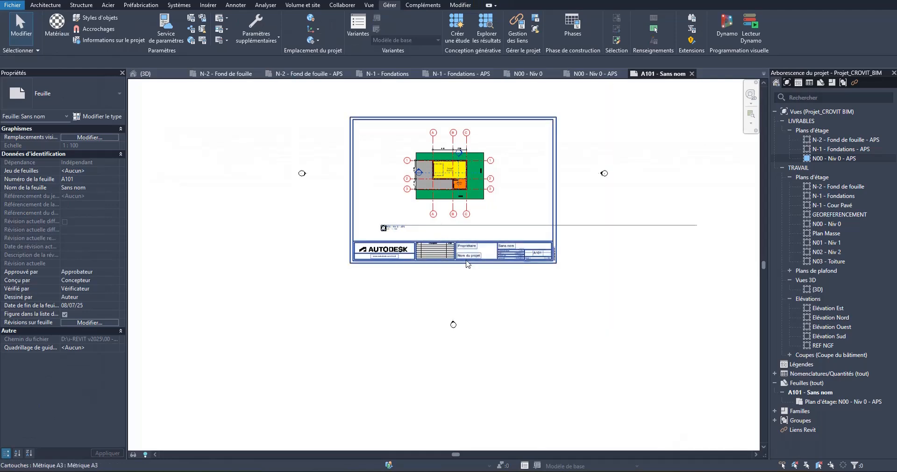
Open the N00 - Niv 0 - APS view and hide the grid category, using grids A to C and 1 to 3.
{"action": "scroll", "coordinate": [467, 241], "scroll_direction": "up", "scroll_amount": 5}
{"action": "scroll", "coordinate": [467, 242], "scroll_direction": "down", "scroll_amount": 3}
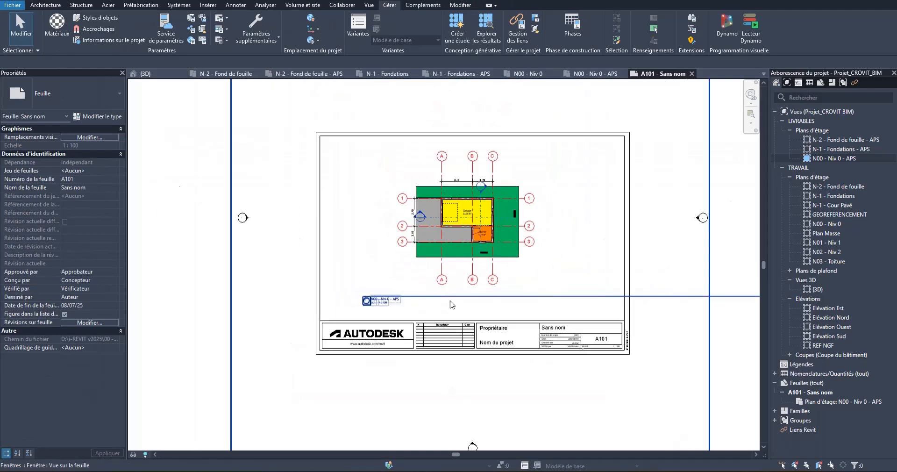
{"action": "scroll", "coordinate": [467, 242], "scroll_direction": "up", "scroll_amount": 5}
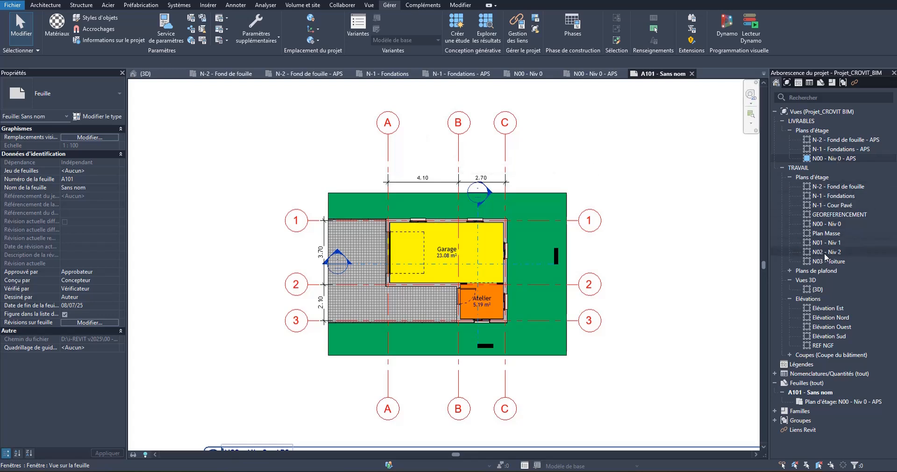
{"action": "double_click", "coordinate": [837, 158]}
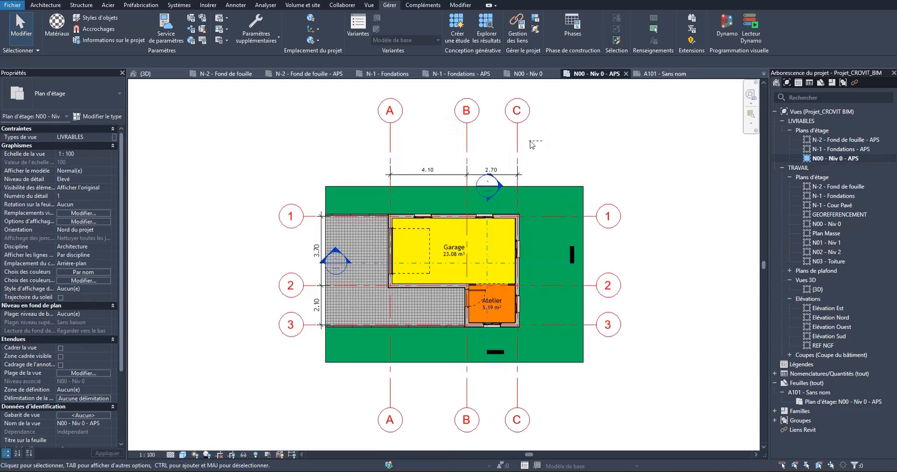
{"action": "left_click_drag", "start_coordinate": [531, 144], "coordinate": [387, 148]}
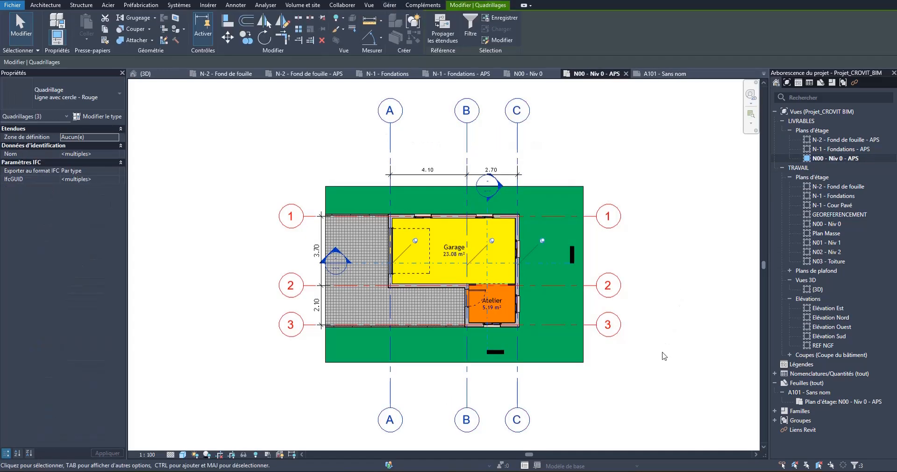
{"action": "left_click_drag", "start_coordinate": [669, 359], "coordinate": [606, 205], "text": "ctrl"}
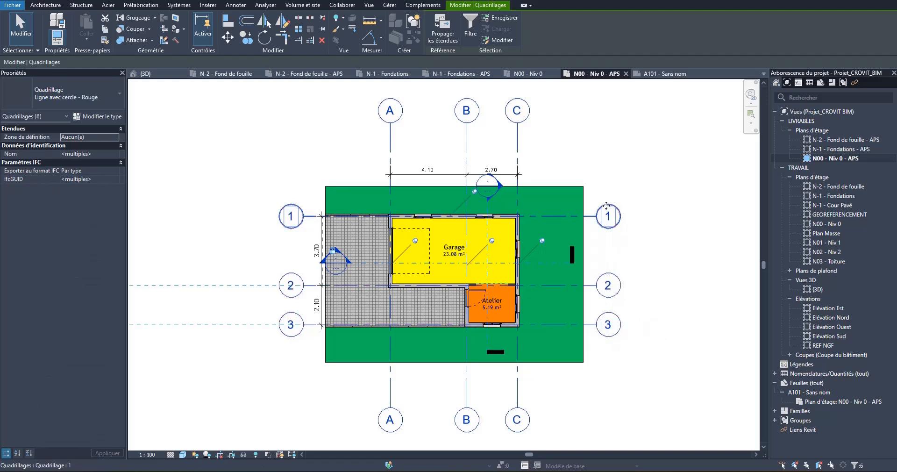
{"action": "right_click", "coordinate": [599, 216]}
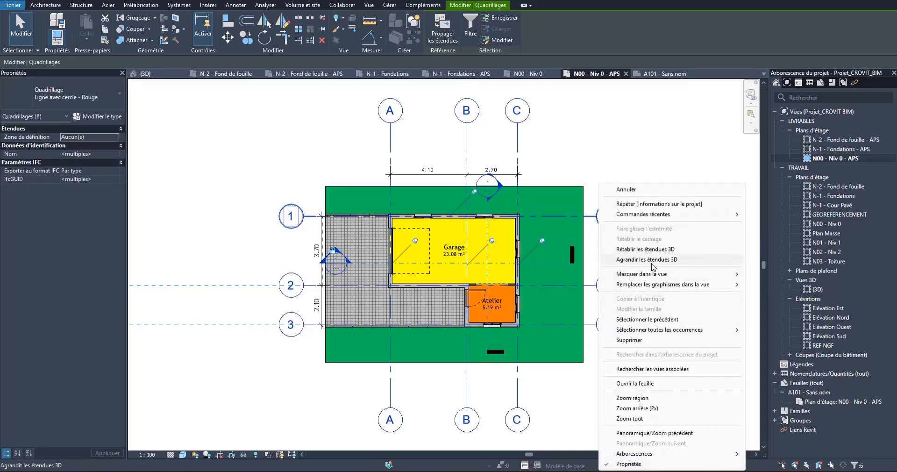
{"action": "mouse_move", "coordinate": [651, 275]}
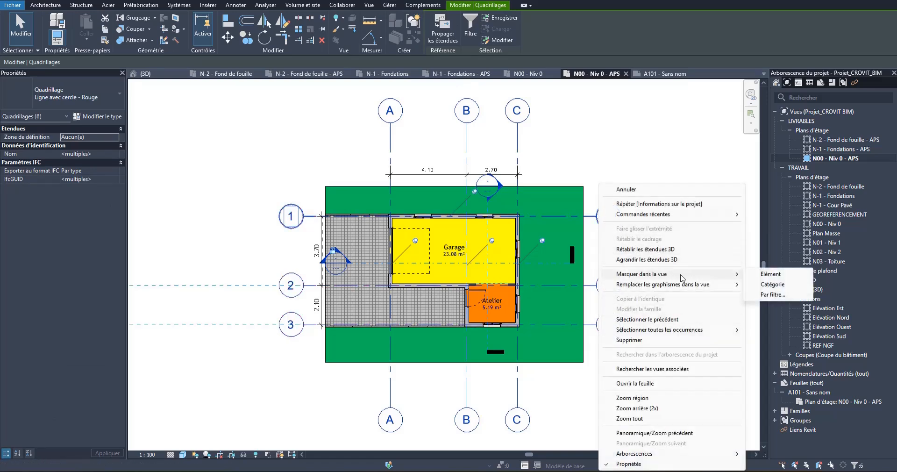
{"action": "left_click", "coordinate": [773, 285]}
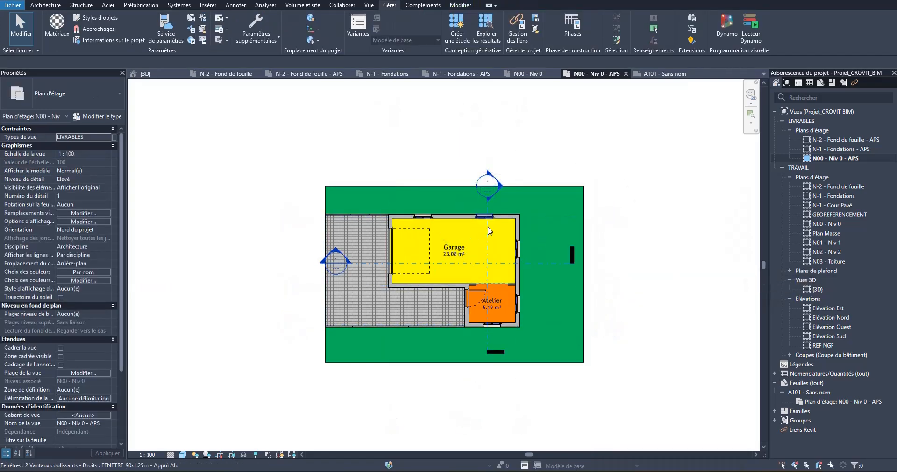
Hide the category of the two building section lines in the N00 - Niv 0 - APS view.
{"action": "left_click", "coordinate": [488, 238]}
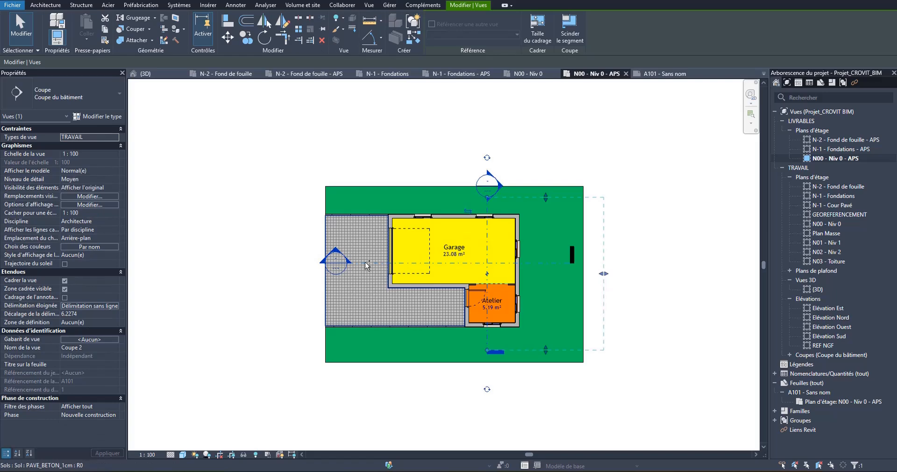
{"action": "left_click", "coordinate": [554, 263], "text": "ctrl"}
{"action": "right_click", "coordinate": [554, 263]}
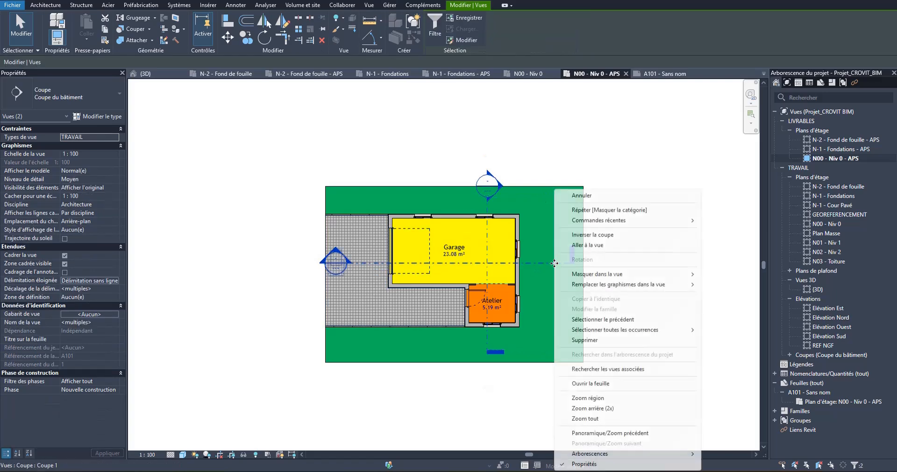
{"action": "mouse_move", "coordinate": [599, 274]}
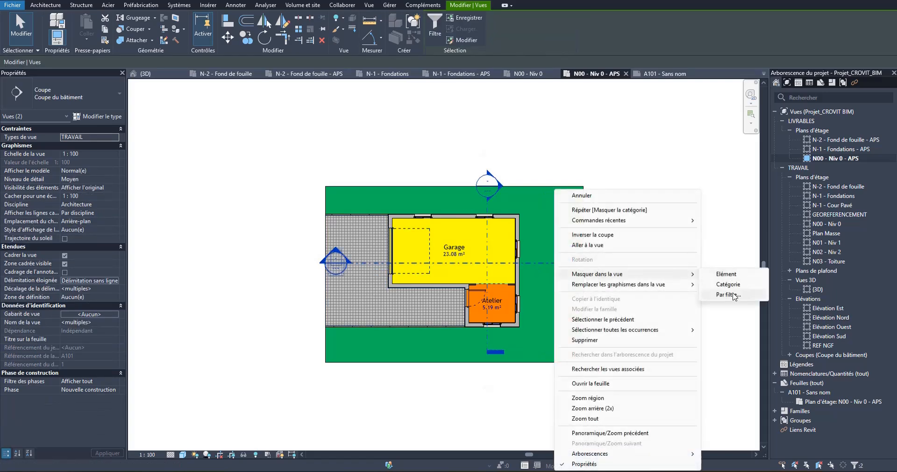
{"action": "left_click", "coordinate": [734, 287]}
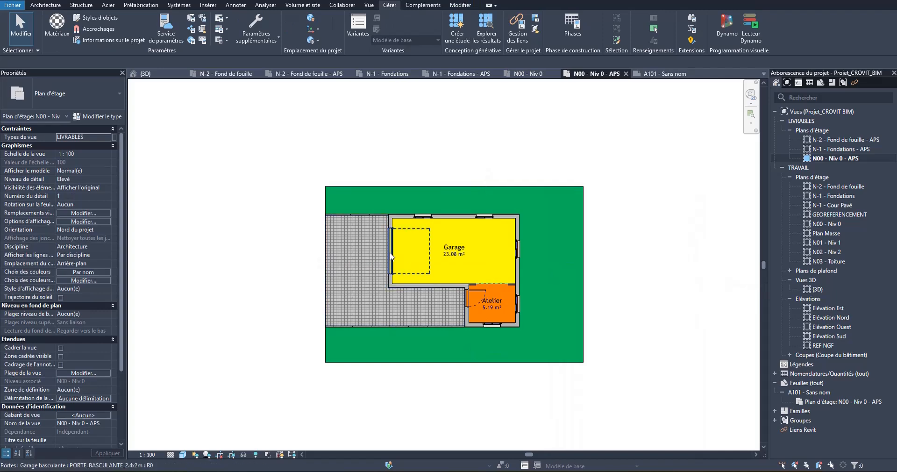
Set up aligned dimensions on wall faces and entire walls, with openings by width and wall intersections as automatic references.
{"action": "scroll", "coordinate": [428, 351], "scroll_direction": "up", "scroll_amount": 3}
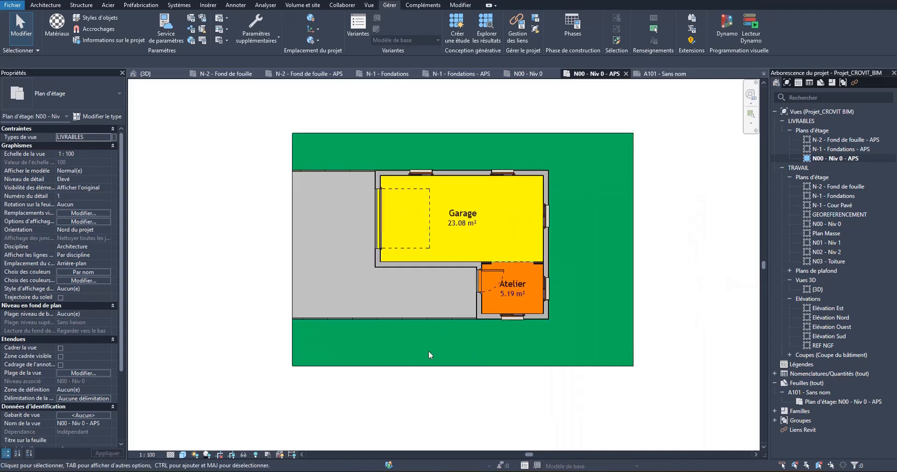
{"action": "key", "text": "d"}
{"action": "key", "text": "i"}
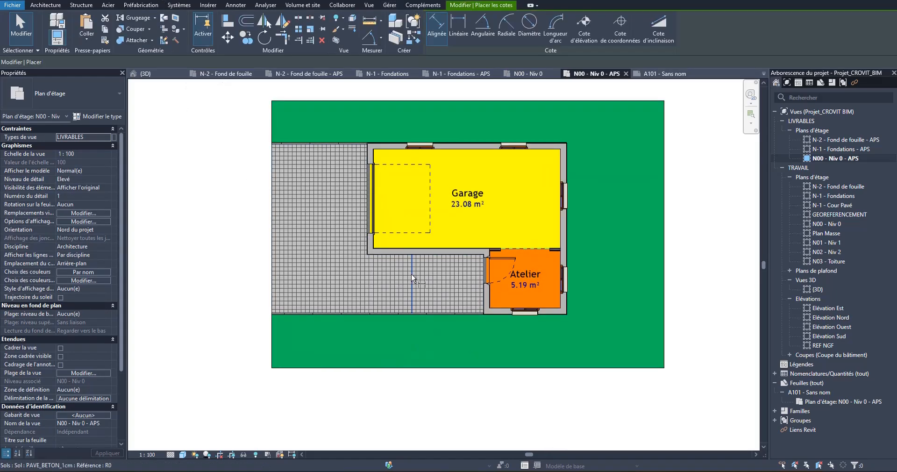
{"action": "scroll", "coordinate": [338, 228], "scroll_direction": "up", "scroll_amount": 5}
{"action": "scroll", "coordinate": [338, 230], "scroll_direction": "up", "scroll_amount": 4}
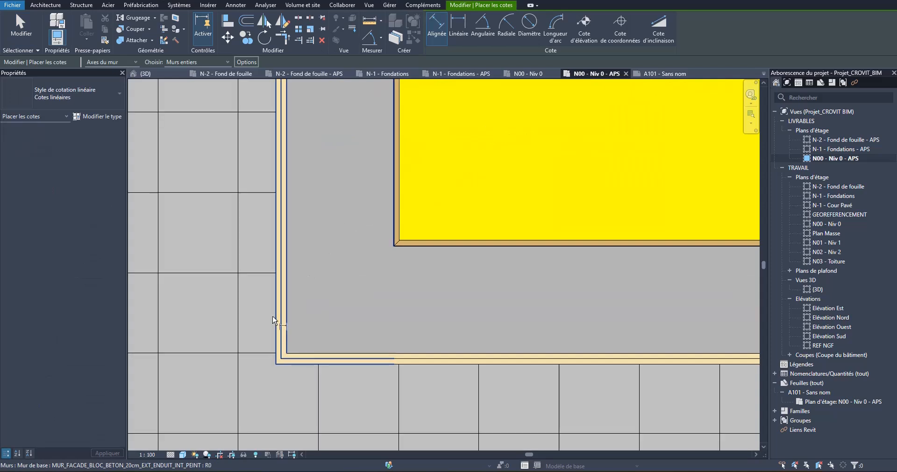
{"action": "scroll", "coordinate": [291, 248], "scroll_direction": "down", "scroll_amount": 6}
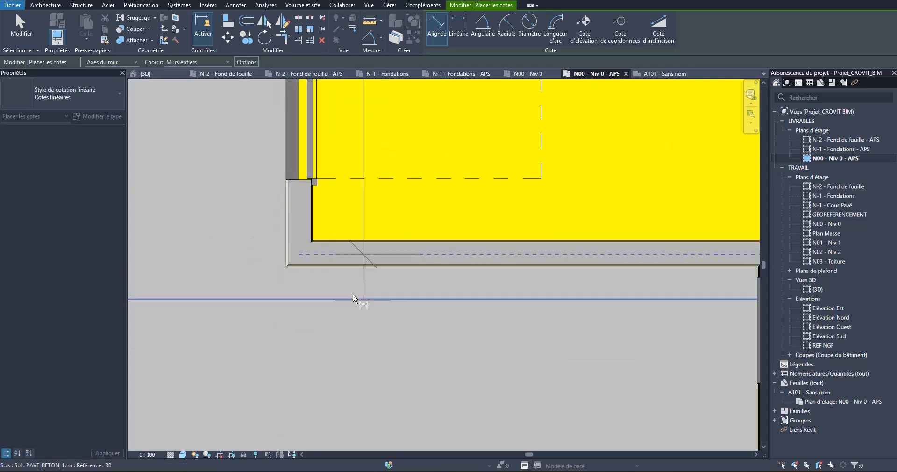
{"action": "scroll", "coordinate": [308, 234], "scroll_direction": "up", "scroll_amount": 5}
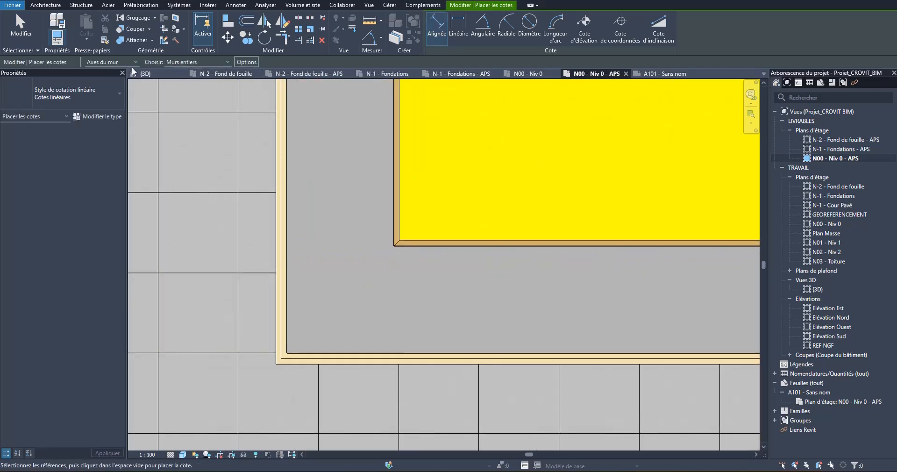
{"action": "left_click", "coordinate": [106, 62]}
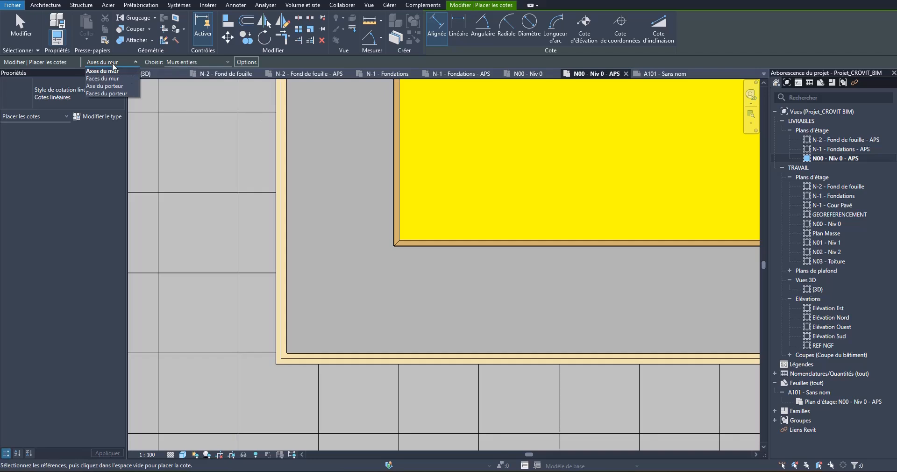
{"action": "left_click", "coordinate": [134, 78]}
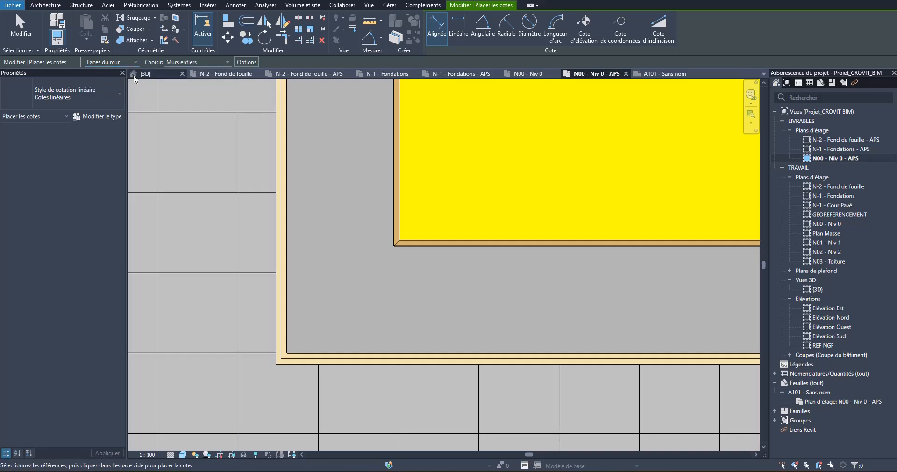
{"action": "left_click", "coordinate": [217, 60]}
{"action": "left_click", "coordinate": [245, 63]}
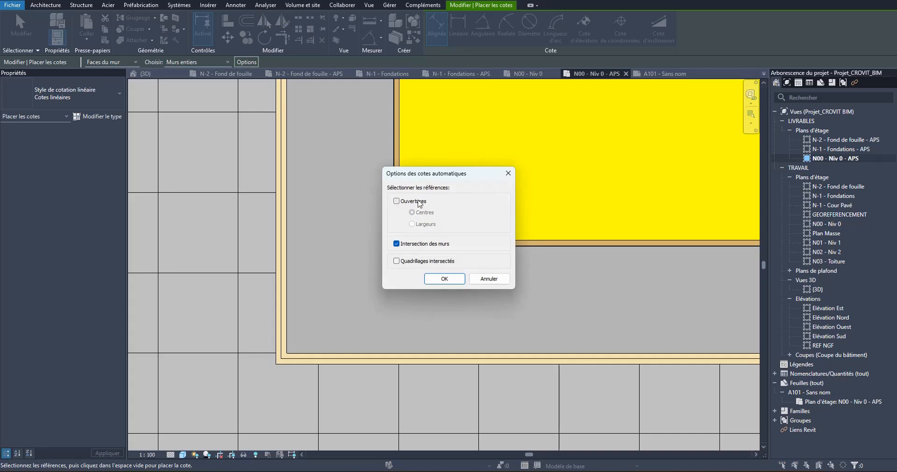
{"action": "left_click", "coordinate": [419, 202]}
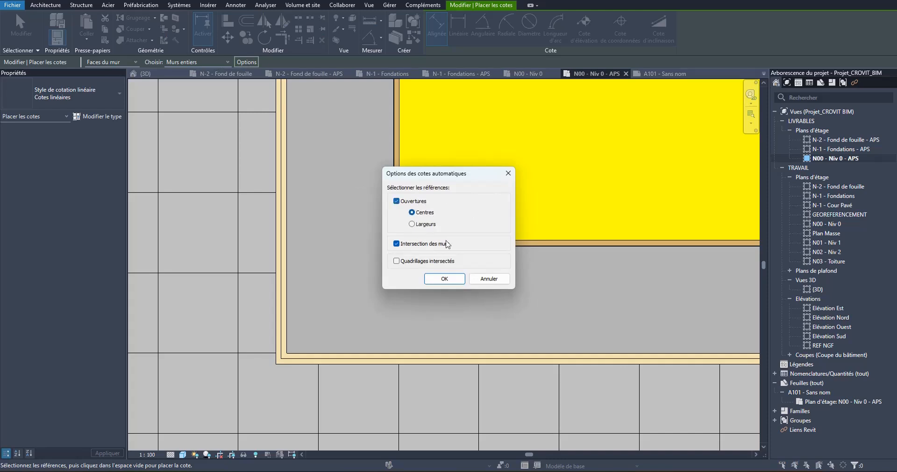
{"action": "left_click", "coordinate": [443, 279]}
Dimension the garage's west wall with its door opening, placing the dimension string to the left of the paving.
{"action": "scroll", "coordinate": [277, 343], "scroll_direction": "down", "scroll_amount": 10}
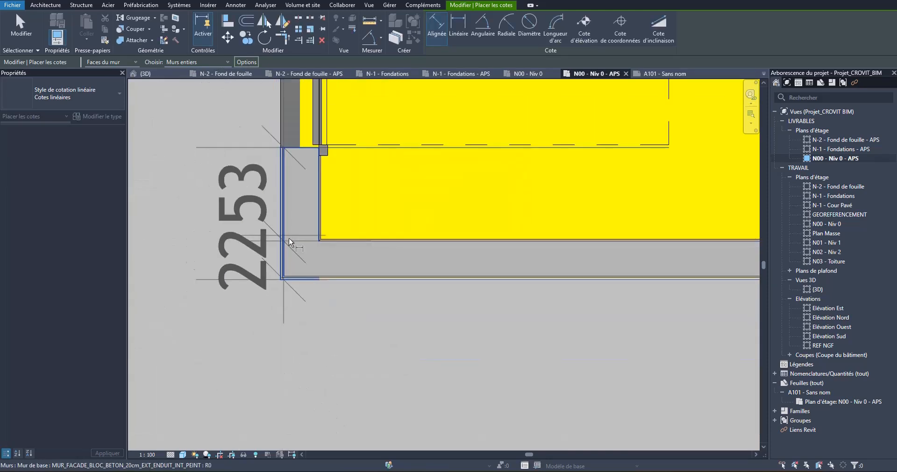
{"action": "scroll", "coordinate": [270, 207], "scroll_direction": "up", "scroll_amount": 3}
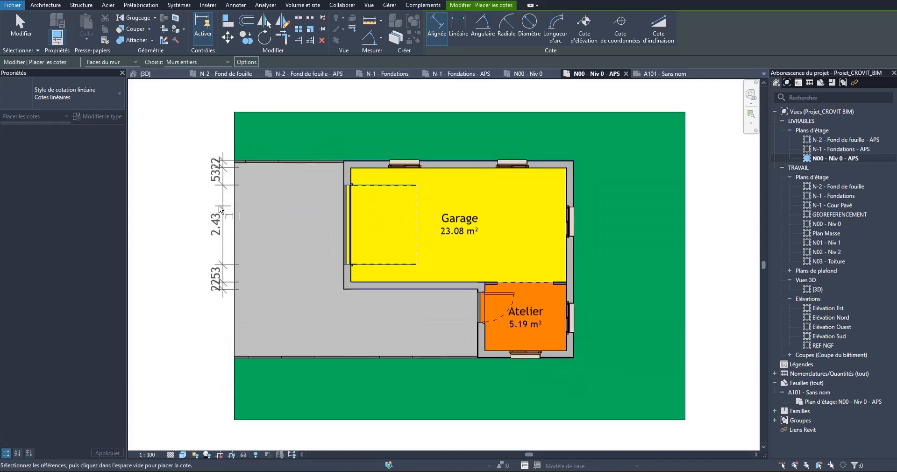
{"action": "left_click", "coordinate": [194, 225]}
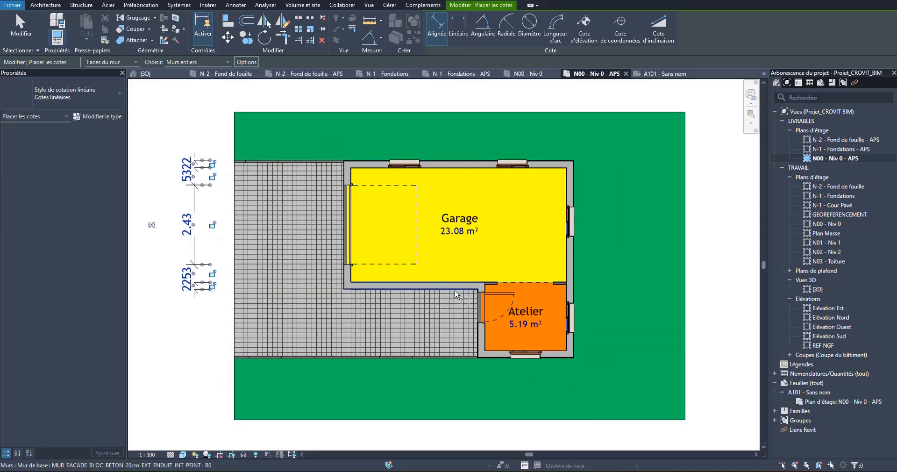
Dimension the garage's south wall from the paved side, placing the dimension string below the green ground area.
{"action": "left_click", "coordinate": [391, 294]}
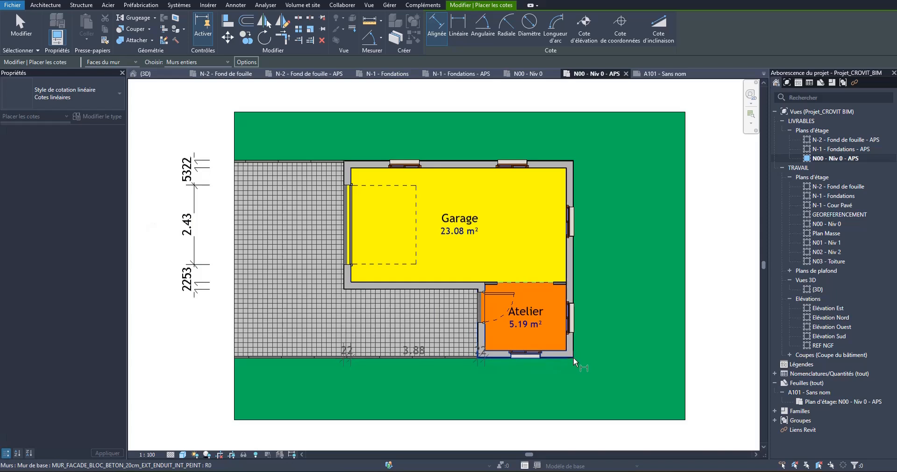
{"action": "scroll", "coordinate": [546, 347], "scroll_direction": "down", "scroll_amount": 2}
{"action": "left_click", "coordinate": [497, 423]}
{"action": "key", "text": "Escape"}
{"action": "key", "text": "Escape"}
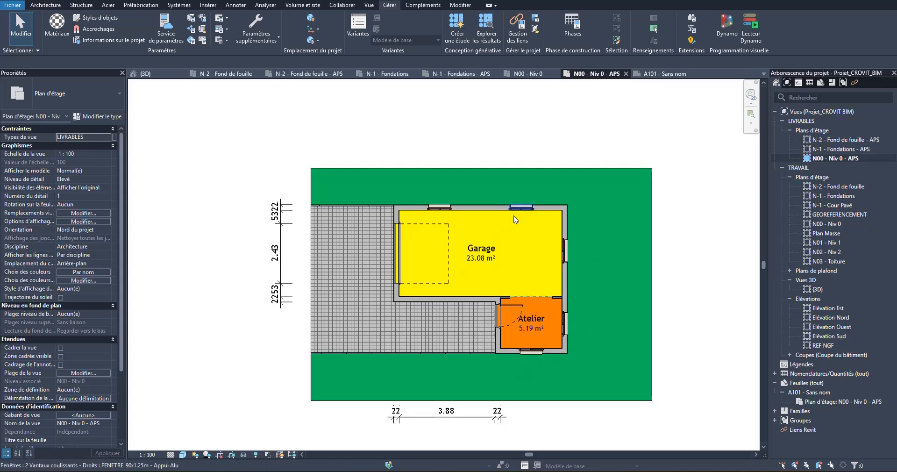
Open sheet A101 and examine the placed N00 - Niv 0 - APS plan with its new dimensions.
{"action": "scroll", "coordinate": [516, 217], "scroll_direction": "down", "scroll_amount": 1}
{"action": "scroll", "coordinate": [601, 288], "scroll_direction": "up", "scroll_amount": 1}
{"action": "left_click", "coordinate": [663, 75]}
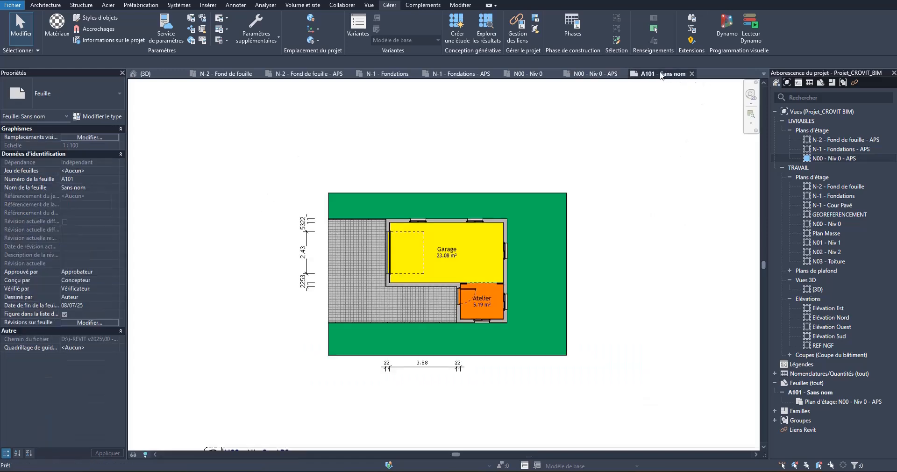
{"action": "scroll", "coordinate": [565, 347], "scroll_direction": "down", "scroll_amount": 3}
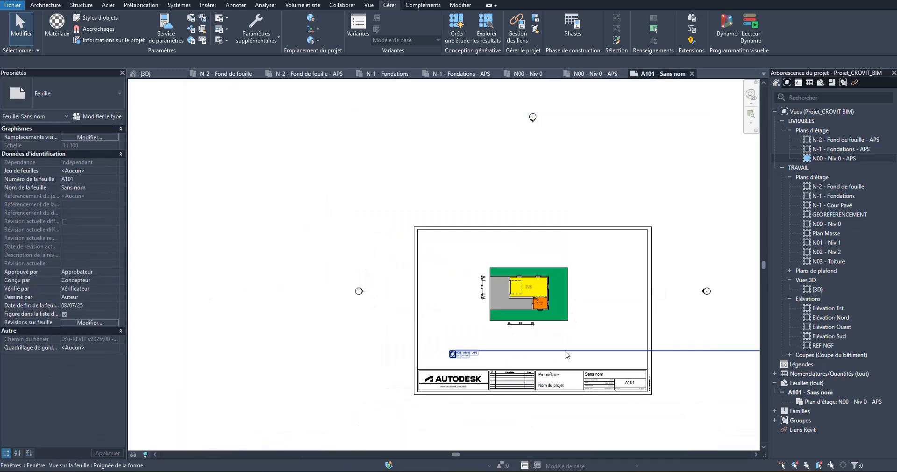
{"action": "scroll", "coordinate": [509, 307], "scroll_direction": "up", "scroll_amount": 3}
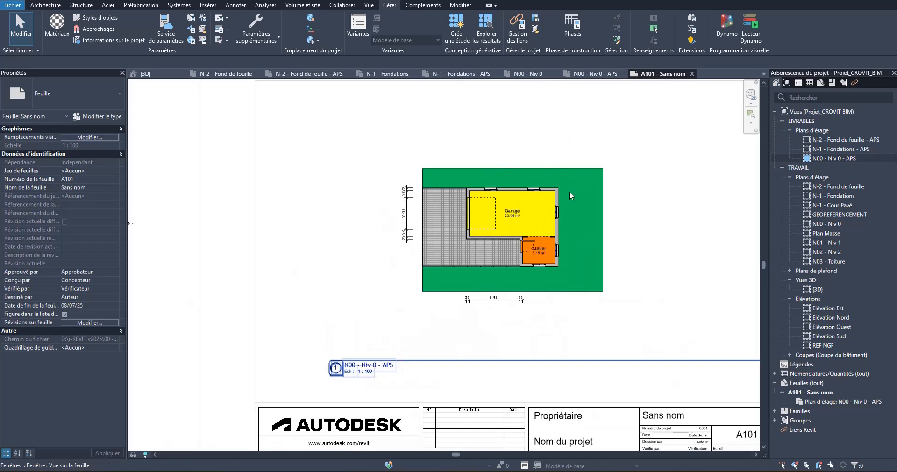
{"action": "scroll", "coordinate": [496, 223], "scroll_direction": "down", "scroll_amount": 2}
{"action": "scroll", "coordinate": [548, 182], "scroll_direction": "up", "scroll_amount": 3}
{"action": "scroll", "coordinate": [537, 177], "scroll_direction": "down", "scroll_amount": 3}
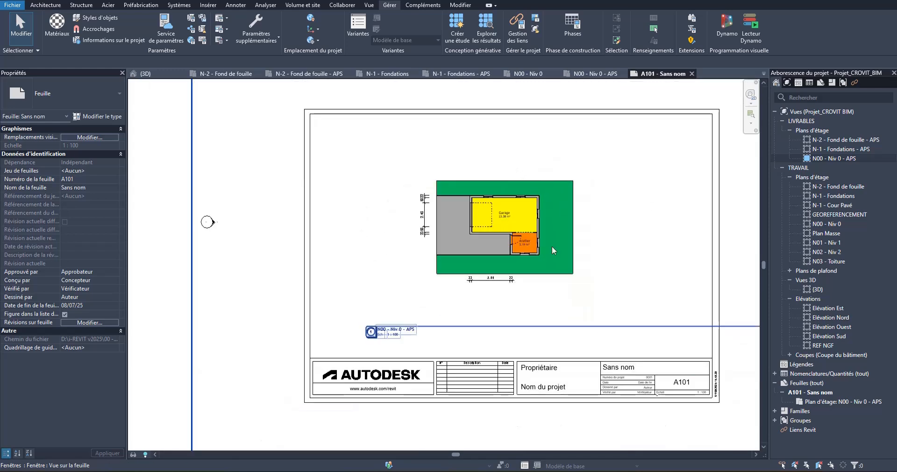
{"action": "scroll", "coordinate": [551, 245], "scroll_direction": "down", "scroll_amount": 2}
{"action": "scroll", "coordinate": [523, 243], "scroll_direction": "up", "scroll_amount": 1}
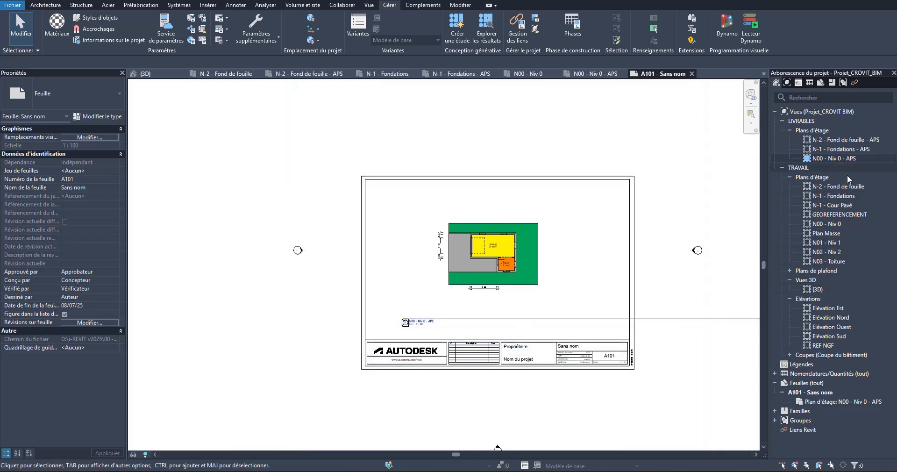
Open the N00 - Niv 0 working plan from the TRAVAIL group to compare its annotations with the sheet.
{"action": "left_click", "coordinate": [826, 225]}
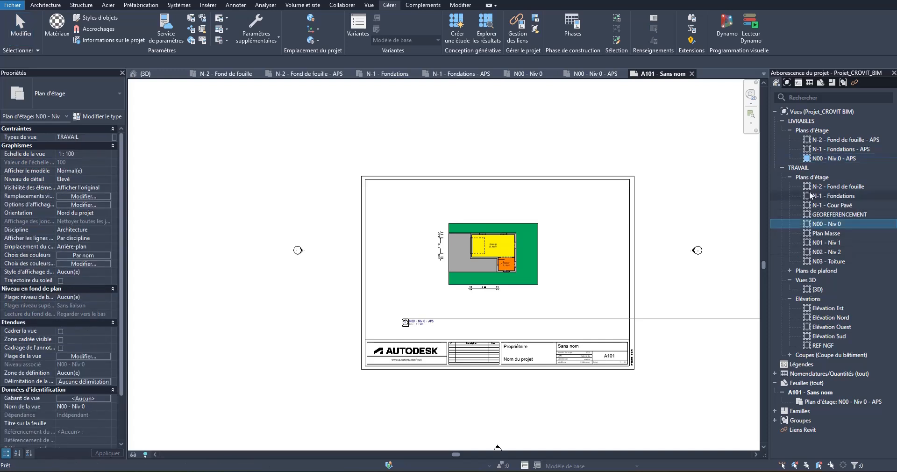
{"action": "double_click", "coordinate": [835, 225]}
{"action": "scroll", "coordinate": [381, 238], "scroll_direction": "down", "scroll_amount": 2}
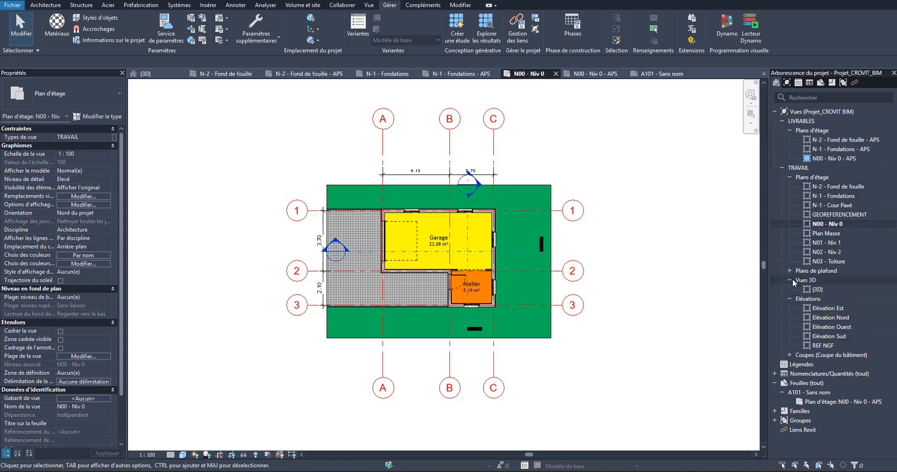
Open the Elévation Est view and copy the N-2 - Fond de fouille level about 1.80 m downward.
{"action": "double_click", "coordinate": [831, 311]}
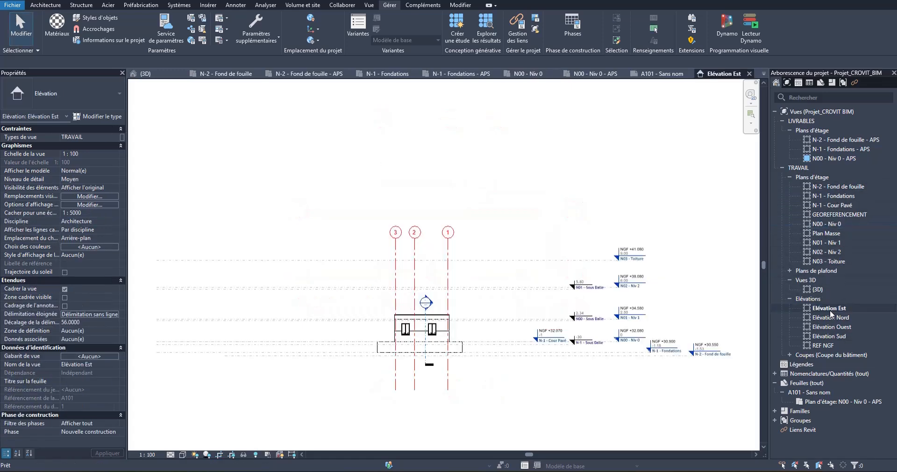
{"action": "left_click", "coordinate": [596, 348]}
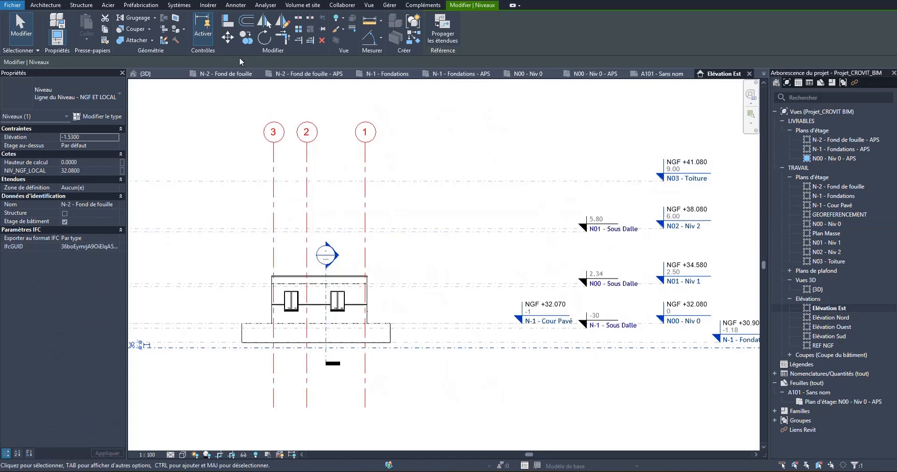
{"action": "key", "text": "c"}
{"action": "key", "text": "o"}
{"action": "left_click", "coordinate": [524, 348]}
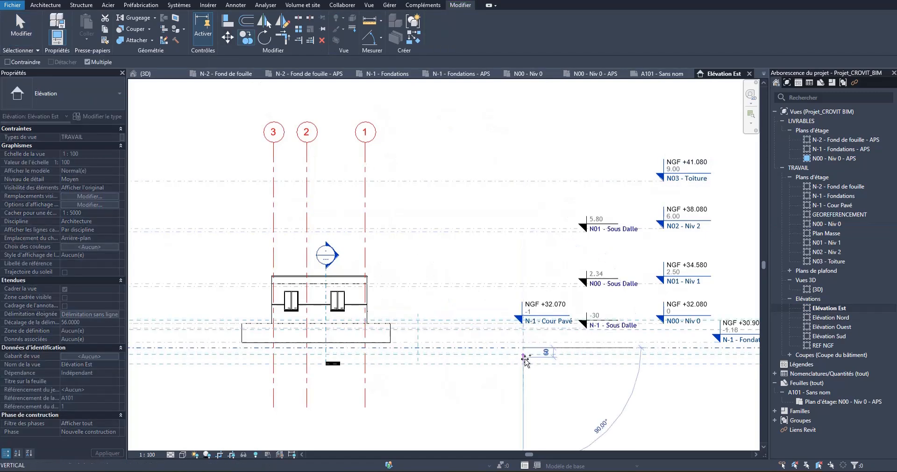
{"action": "left_click", "coordinate": [525, 377]}
{"action": "key", "text": "Escape"}
{"action": "key", "text": "Escape"}
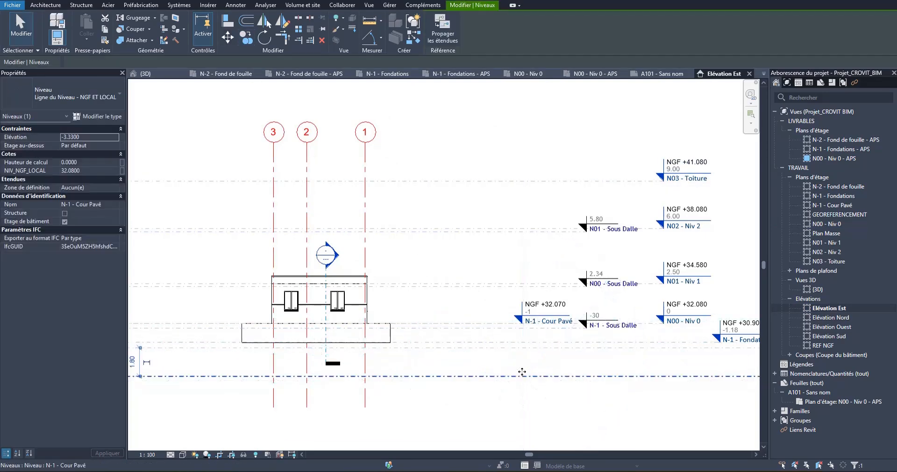
Rename the copied lowest level as N-2 - Fond fouille.
{"action": "scroll", "coordinate": [524, 370], "scroll_direction": "down", "scroll_amount": 3}
{"action": "scroll", "coordinate": [659, 381], "scroll_direction": "up", "scroll_amount": 3}
{"action": "scroll", "coordinate": [669, 361], "scroll_direction": "up", "scroll_amount": 2}
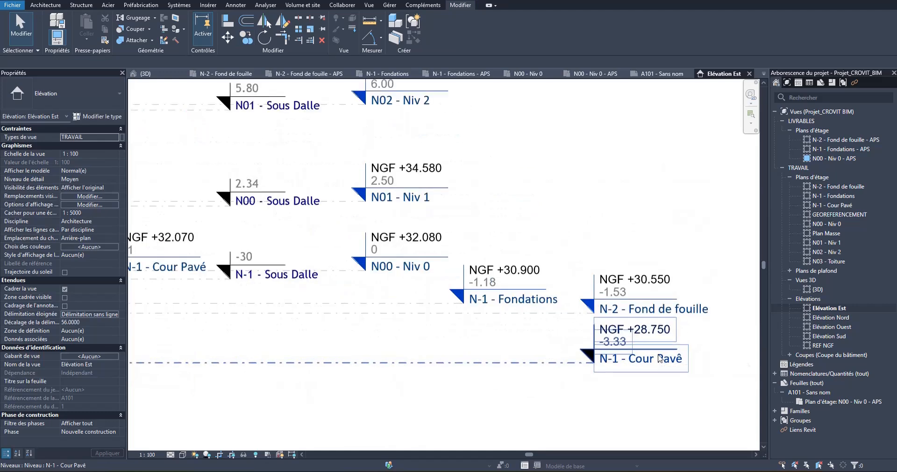
{"action": "double_click", "coordinate": [668, 362]}
{"action": "left_click_drag", "start_coordinate": [646, 360], "coordinate": [625, 360]}
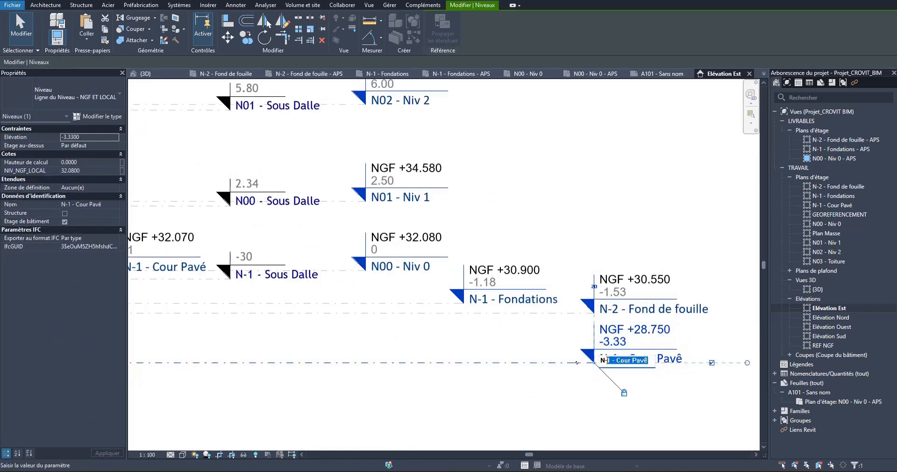
{"action": "type", "text": "2 - Fond fouille"}
{"action": "key", "text": "Return"}
{"action": "key", "text": "Escape"}
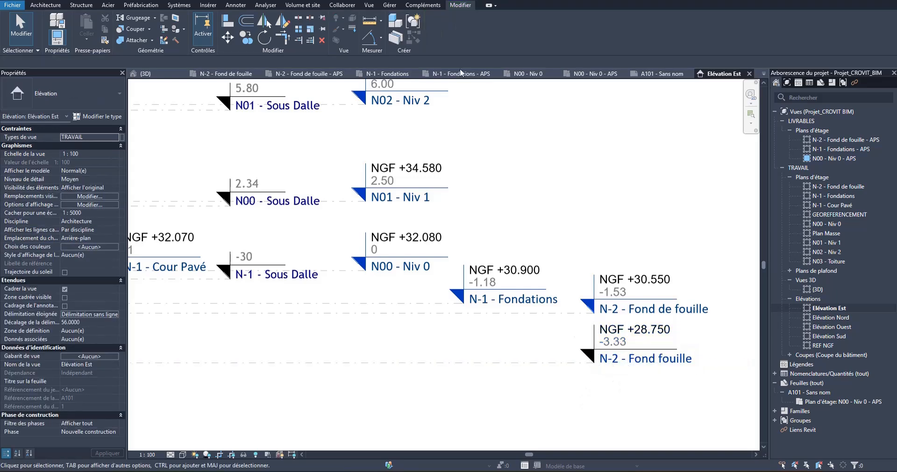
Create a new floor plan view for the N-2 - Fond fouille level.
{"action": "left_click", "coordinate": [372, 6]}
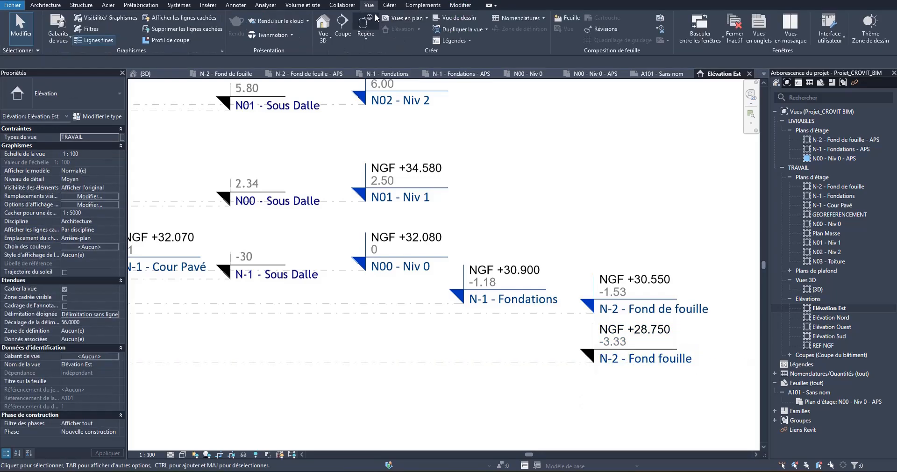
{"action": "left_click", "coordinate": [405, 17]}
{"action": "left_click", "coordinate": [416, 33]}
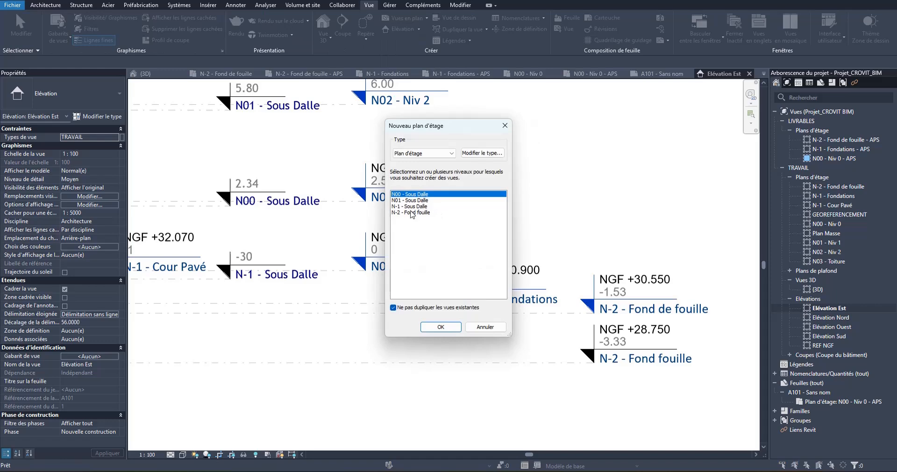
{"action": "left_click", "coordinate": [411, 213]}
{"action": "left_click", "coordinate": [441, 326]}
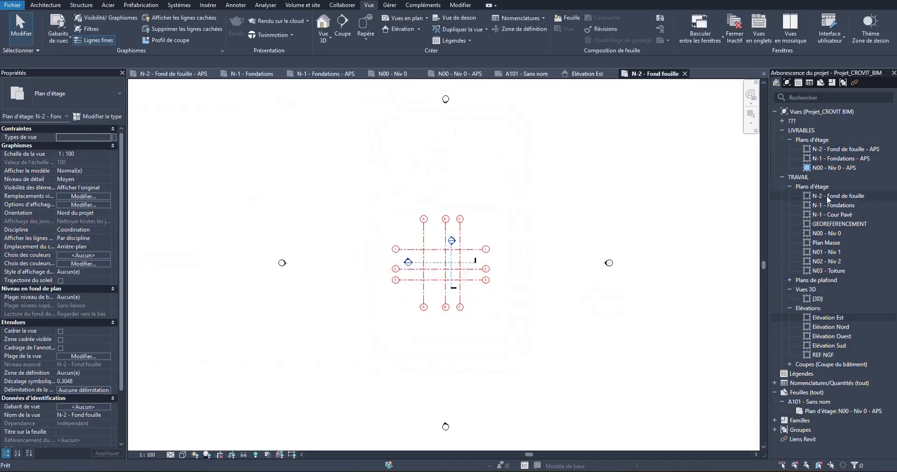
Collapse the TRAVAIL and LIVRABLES groups, and select the N-2 - Fond fouille plan under the ??? group.
{"action": "left_click", "coordinate": [782, 177]}
{"action": "left_click", "coordinate": [782, 130]}
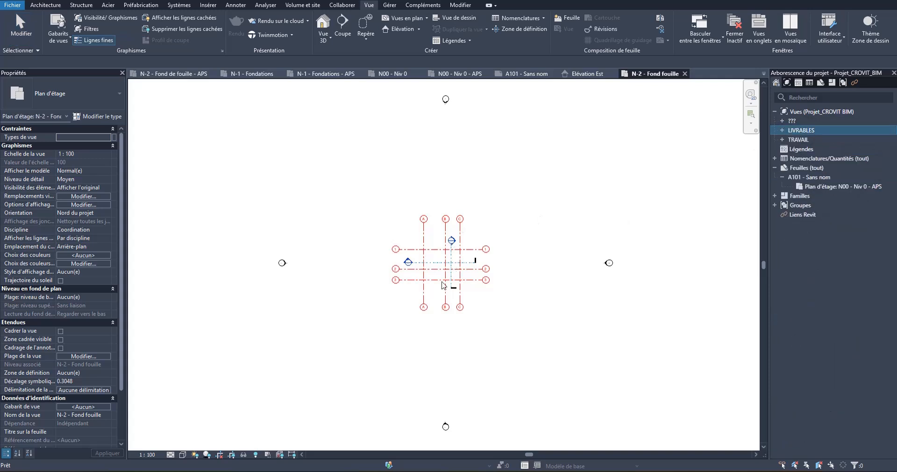
{"action": "left_click", "coordinate": [782, 120]}
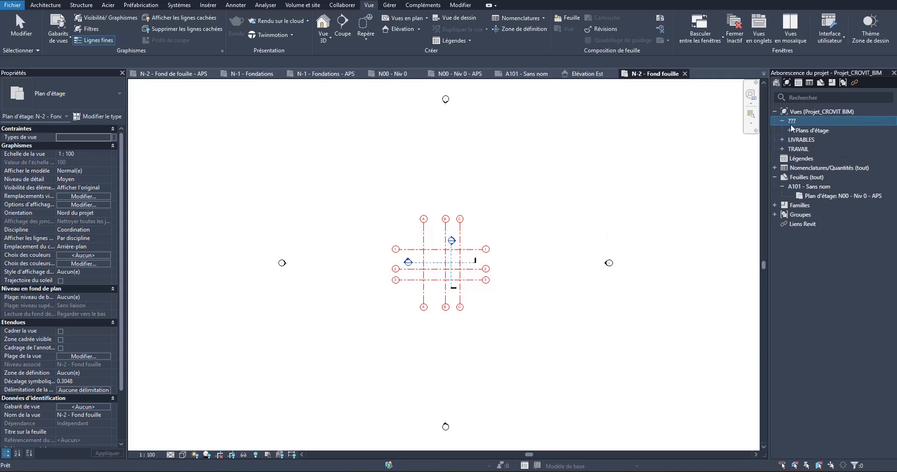
{"action": "left_click", "coordinate": [791, 131]}
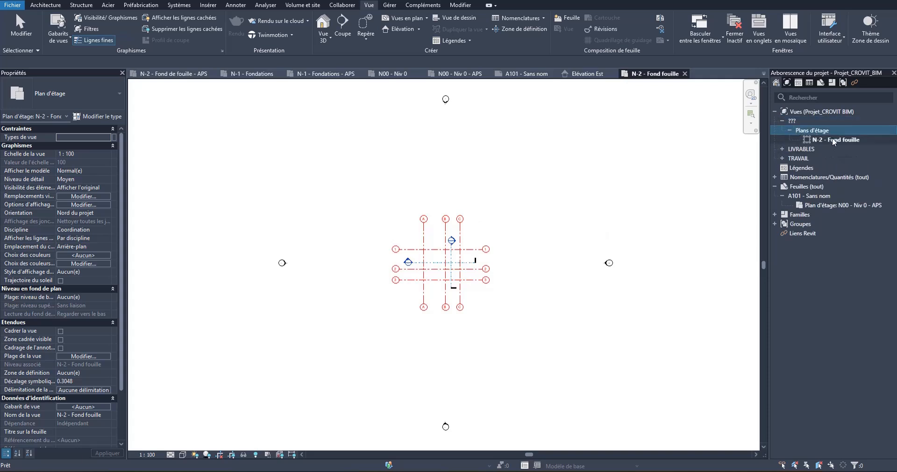
{"action": "left_click", "coordinate": [832, 138]}
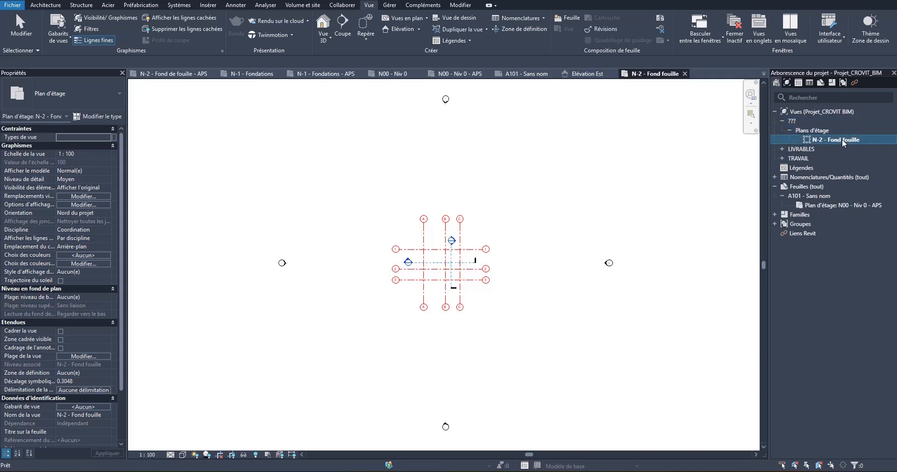
Classify the N-2 - Fond fouille floor plan as a TRAVAIL view through its Types de vue property.
{"action": "left_click", "coordinate": [107, 137]}
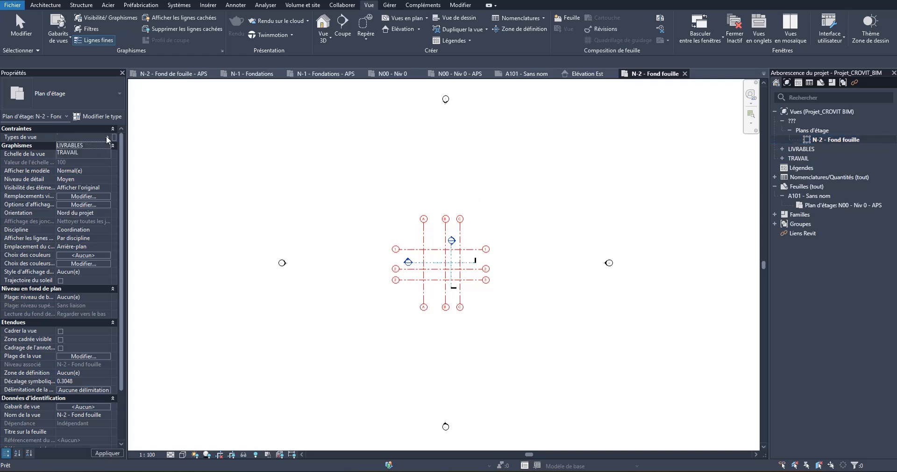
{"action": "left_click", "coordinate": [75, 151]}
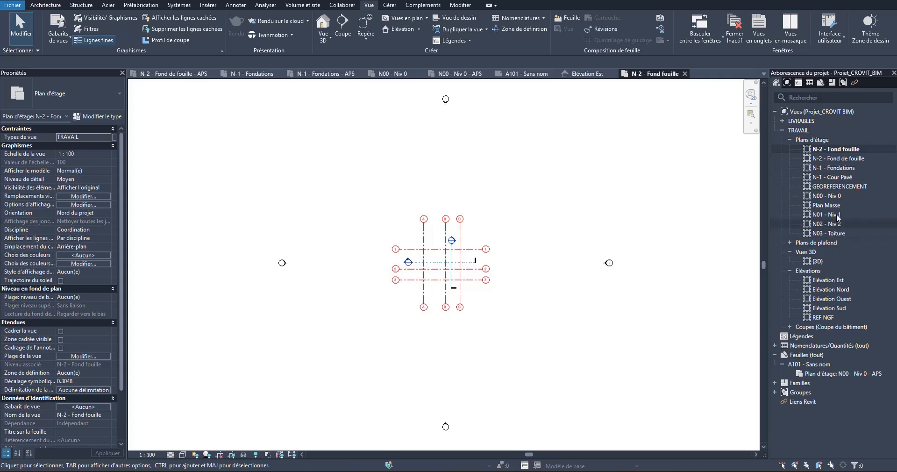
{"action": "left_click", "coordinate": [834, 160]}
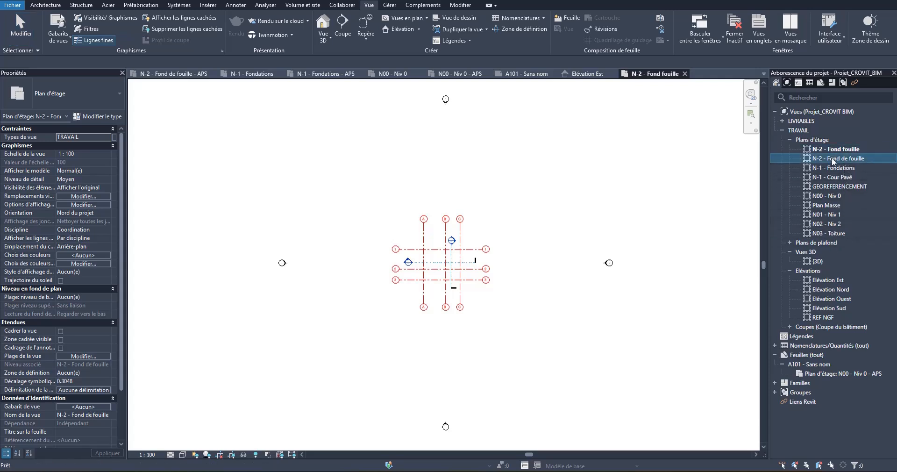
Duplicate the N-2 - Fond fouille floor plan and rename the copy as N-2 - Fond fouille - APS.
{"action": "left_click", "coordinate": [844, 149]}
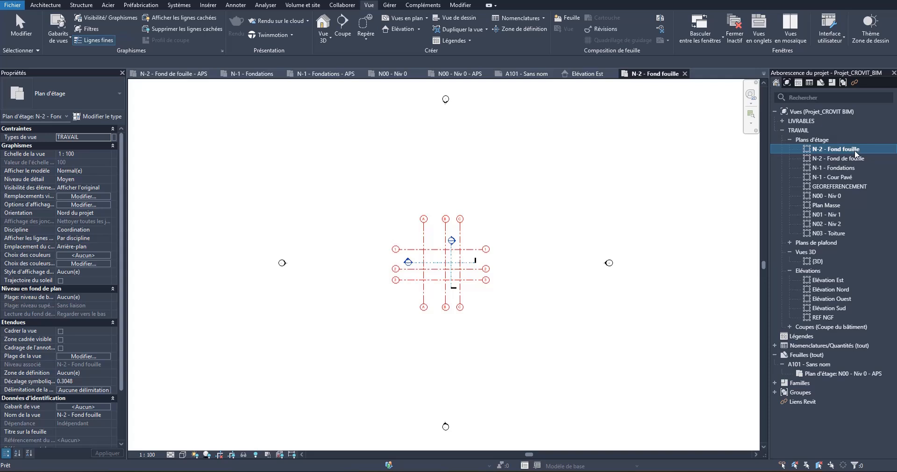
{"action": "right_click", "coordinate": [855, 154]}
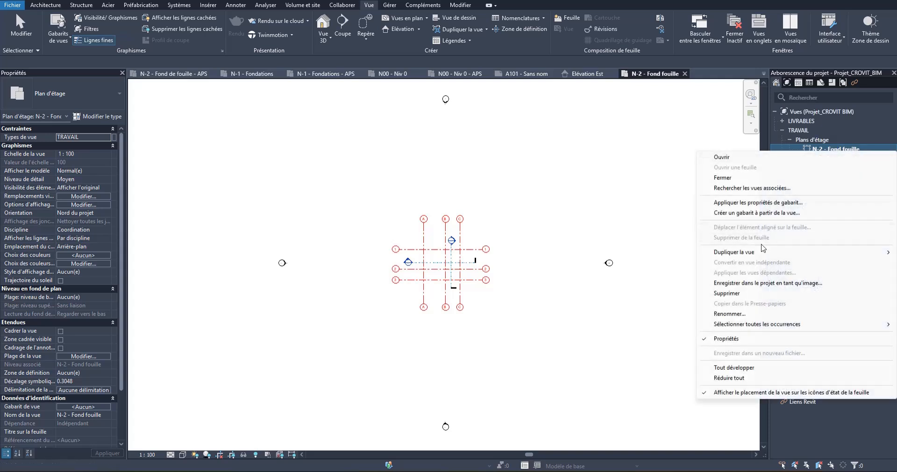
{"action": "mouse_move", "coordinate": [748, 251]}
{"action": "left_click", "coordinate": [655, 252]}
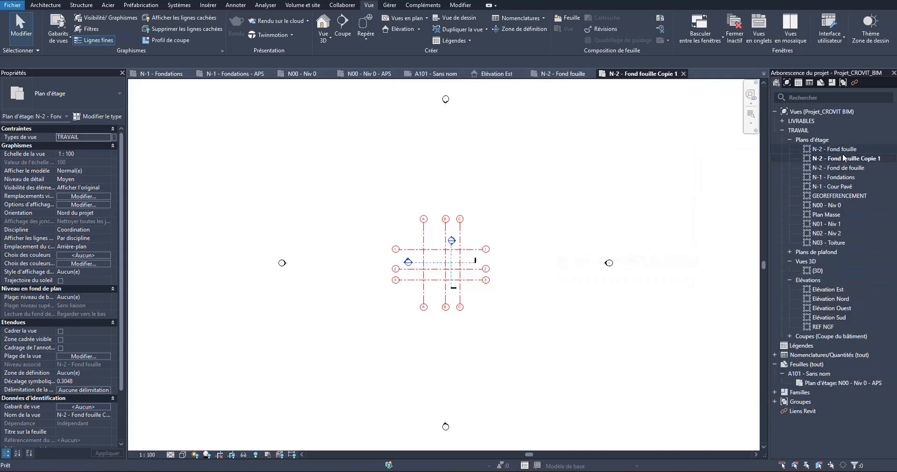
{"action": "left_click", "coordinate": [879, 159]}
{"action": "left_click", "coordinate": [881, 159]}
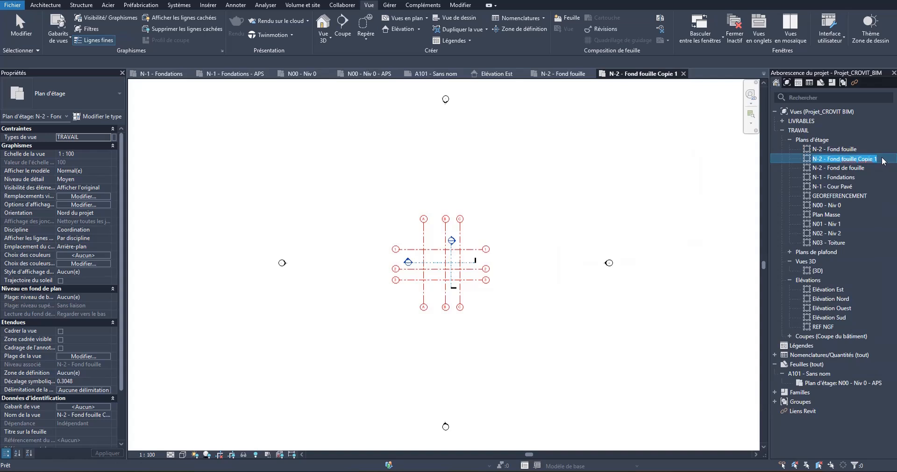
{"action": "left_click", "coordinate": [869, 158]}
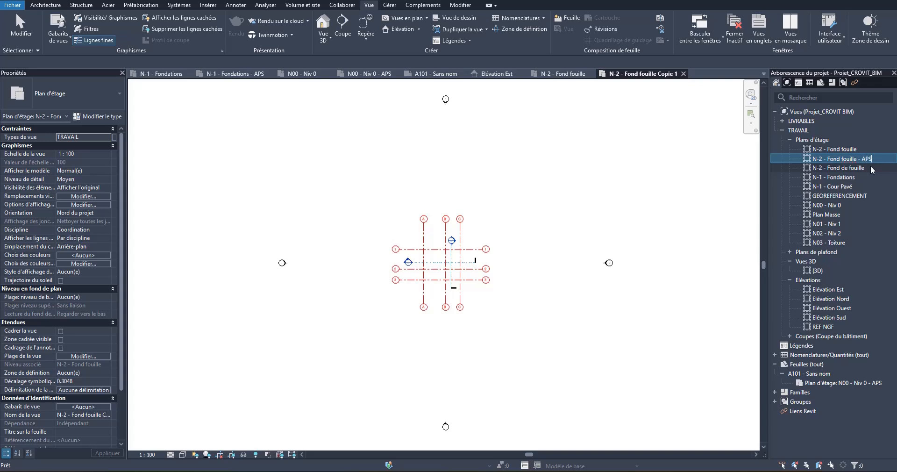
{"action": "key", "text": "Return"}
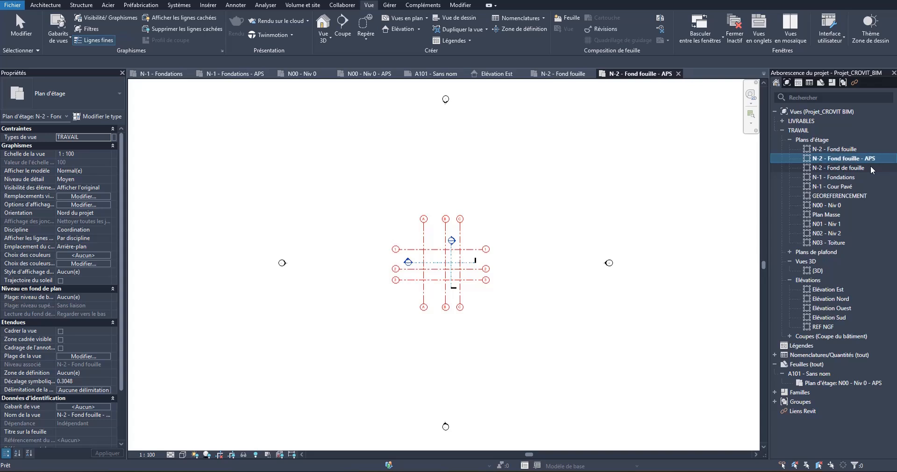
Set the Types de vue of the N-2 - Fond fouille - APS plan to LIVRABLES.
{"action": "left_click", "coordinate": [106, 138]}
{"action": "left_click", "coordinate": [75, 145]}
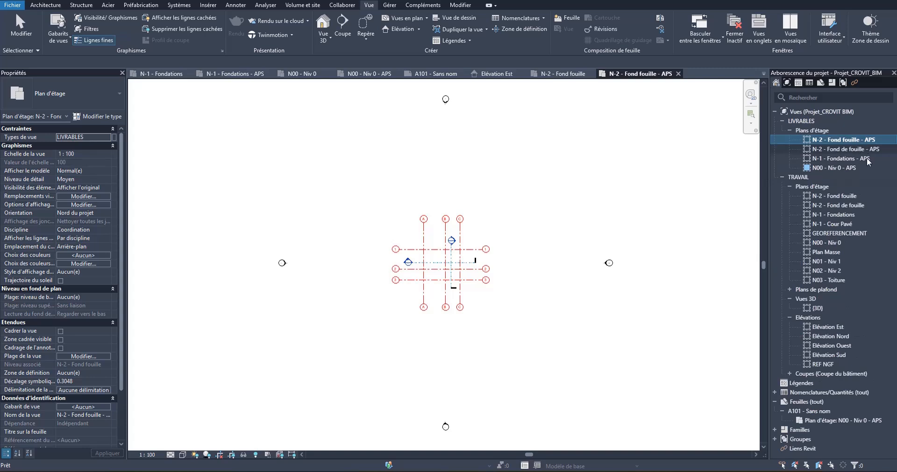
{"action": "left_click", "coordinate": [823, 253]}
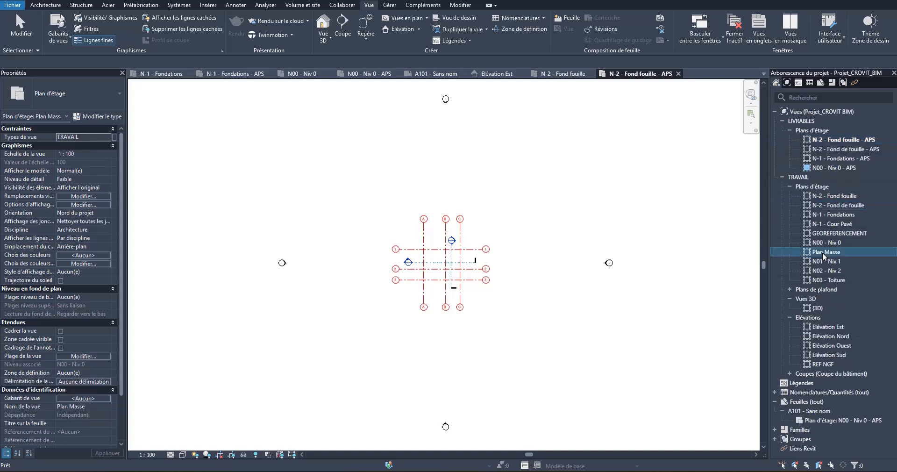
{"action": "left_click", "coordinate": [827, 271]}
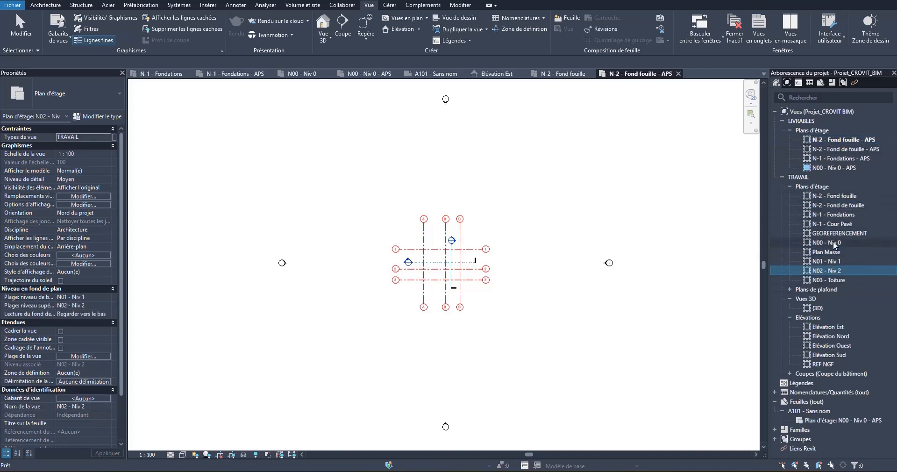
In the N-2 - Fond fouille working plan, draw a diagonal wall from grid intersection A-1 to C-3, about 8.94 m long.
{"action": "double_click", "coordinate": [836, 195]}
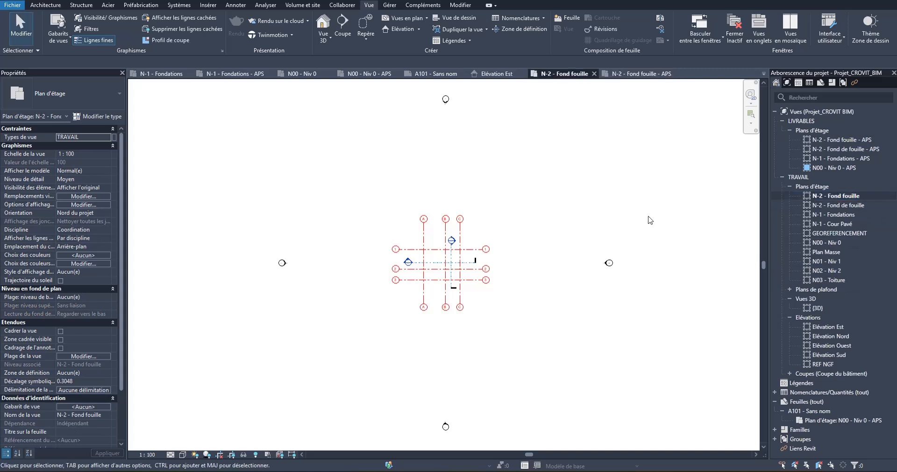
{"action": "scroll", "coordinate": [436, 262], "scroll_direction": "up", "scroll_amount": 6}
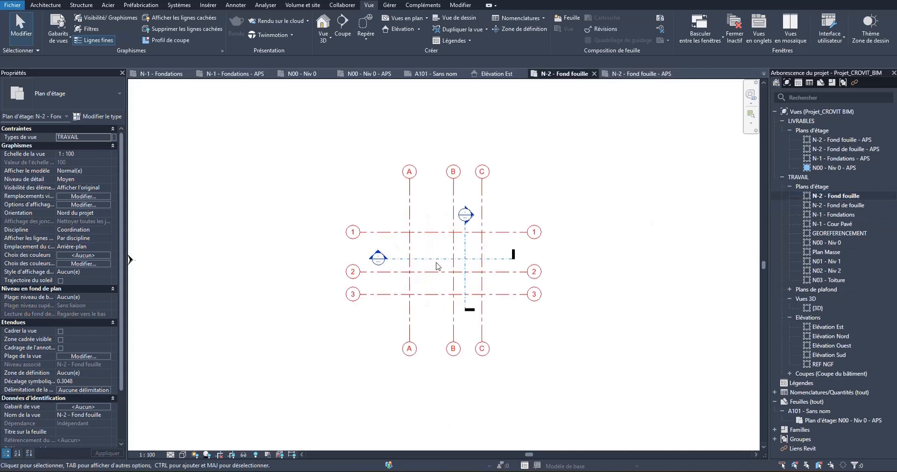
{"action": "left_click", "coordinate": [45, 4]}
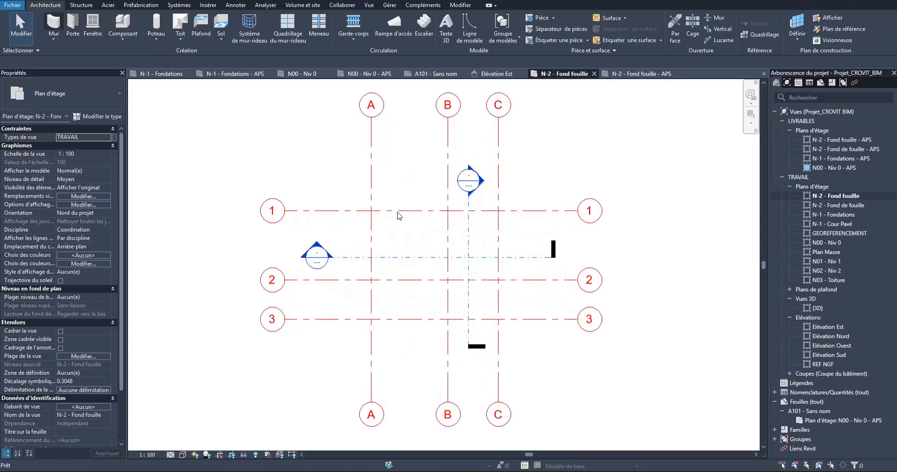
{"action": "key", "text": "w"}
{"action": "key", "text": "a"}
{"action": "left_click", "coordinate": [371, 211]}
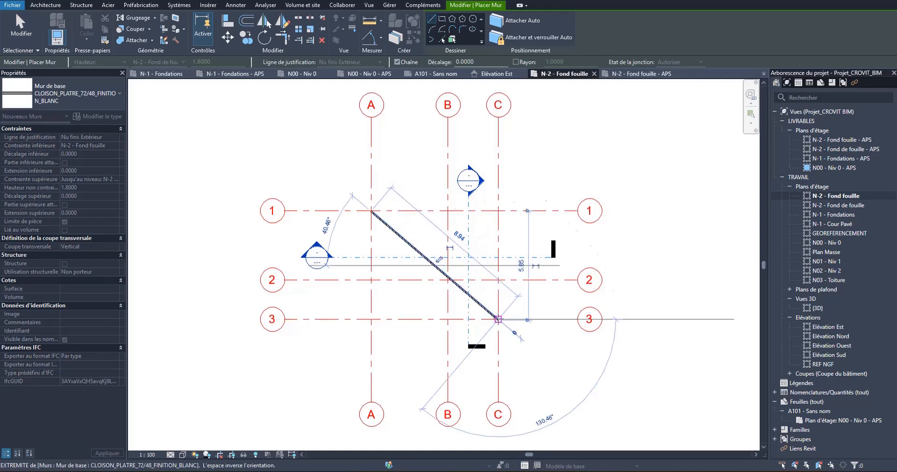
{"action": "left_click", "coordinate": [498, 319]}
{"action": "key", "text": "Escape"}
{"action": "key", "text": "Escape"}
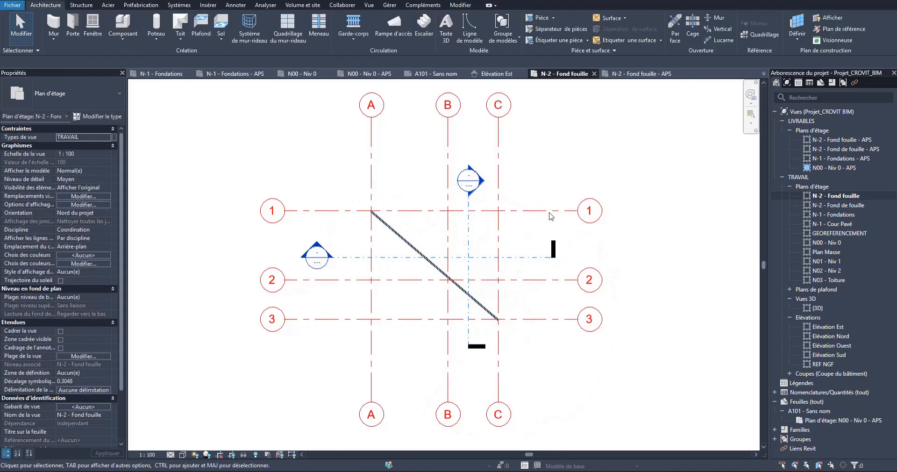
{"action": "scroll", "coordinate": [444, 234], "scroll_direction": "down", "scroll_amount": 2}
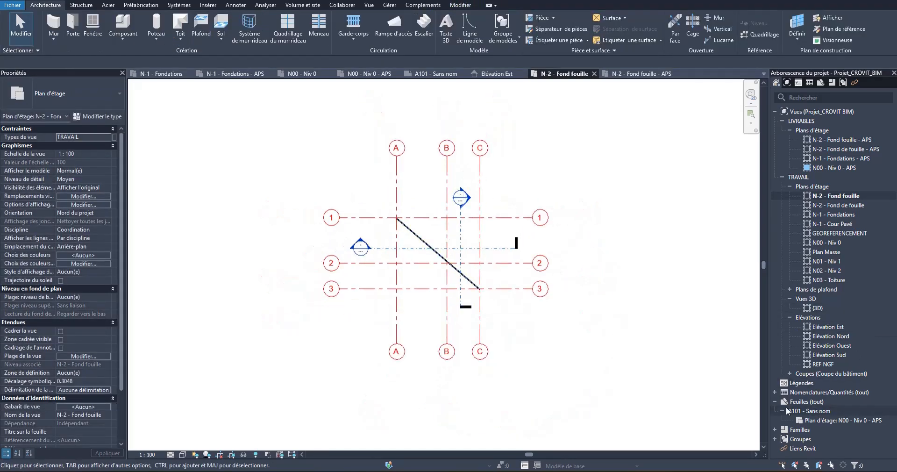
Create a new sheet with the Métrique A3 title block.
{"action": "right_click", "coordinate": [800, 402]}
{"action": "left_click", "coordinate": [708, 318]}
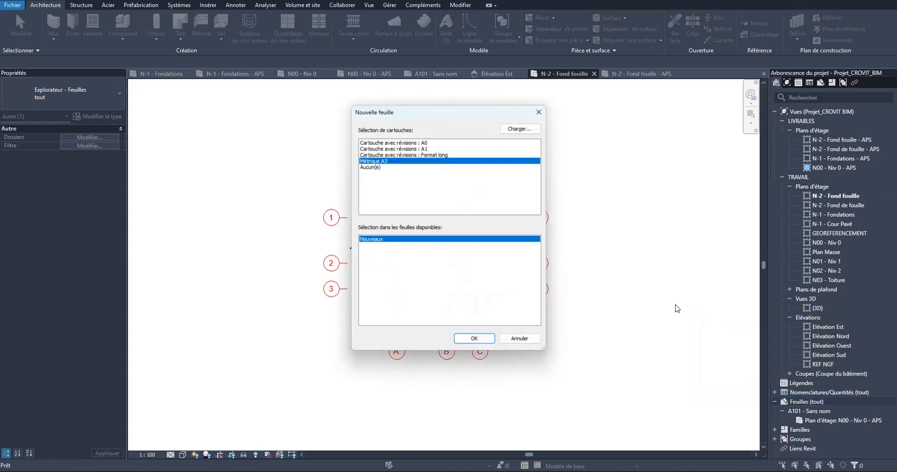
{"action": "left_click", "coordinate": [484, 339]}
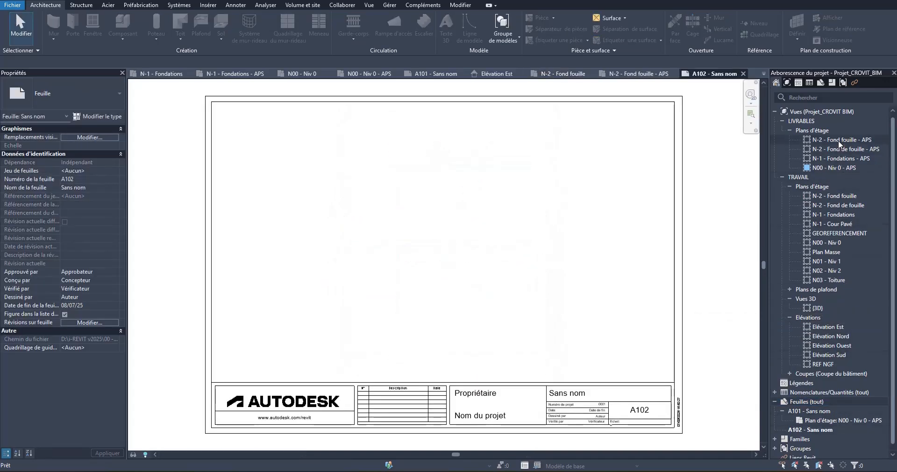
Place the N-2 - Fond fouille - APS plan on sheet A102, centered over the title block's drawing area.
{"action": "left_click", "coordinate": [839, 140]}
{"action": "left_click_drag", "start_coordinate": [853, 140], "coordinate": [467, 241]}
{"action": "scroll", "coordinate": [467, 242], "scroll_direction": "down", "scroll_amount": 4}
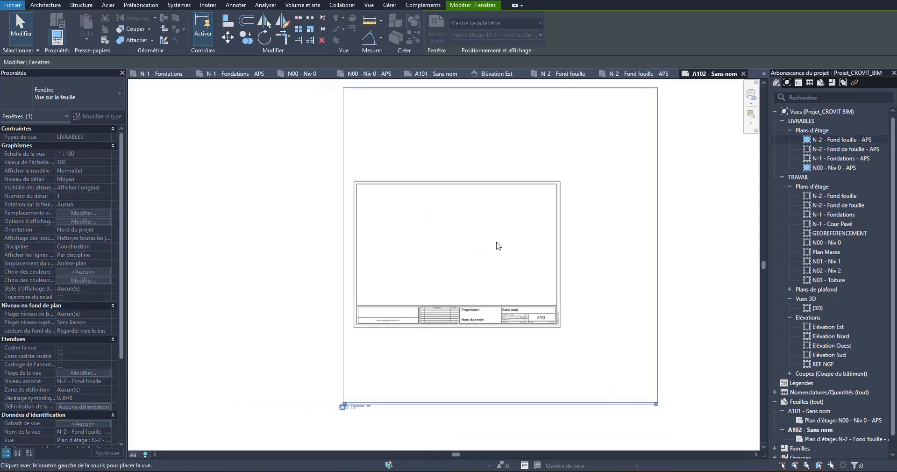
{"action": "left_click", "coordinate": [465, 245]}
{"action": "scroll", "coordinate": [465, 243], "scroll_direction": "up", "scroll_amount": 4}
{"action": "key", "text": "Escape"}
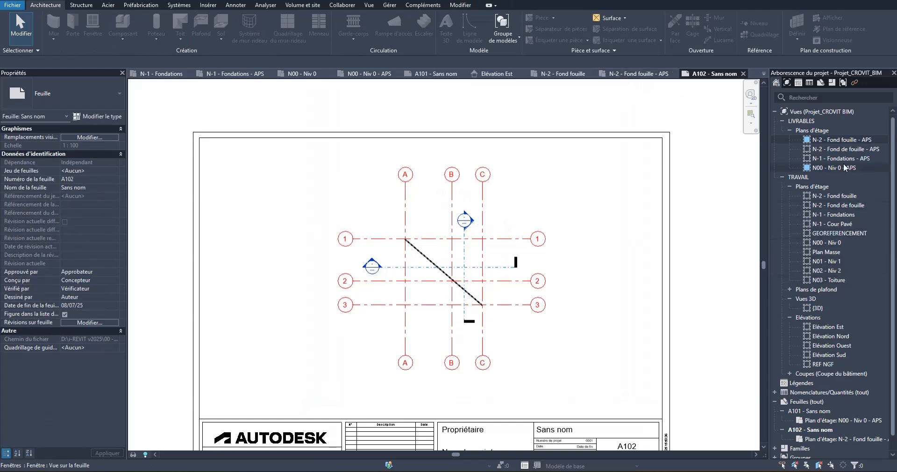
Hide the grid and section categories in the N-2 - Fond fouille - APS view, and check sheet A102.
{"action": "double_click", "coordinate": [842, 139]}
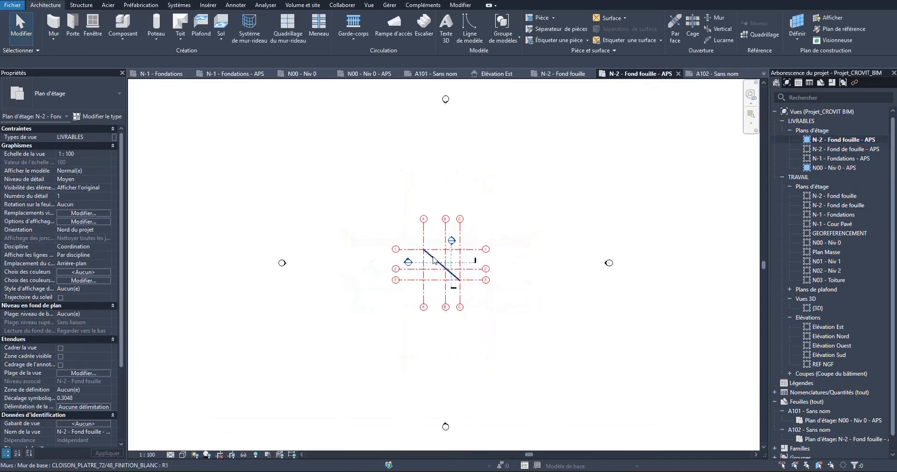
{"action": "scroll", "coordinate": [464, 263], "scroll_direction": "up", "scroll_amount": 3}
{"action": "scroll", "coordinate": [464, 264], "scroll_direction": "up", "scroll_amount": 2}
{"action": "left_click_drag", "start_coordinate": [635, 369], "coordinate": [551, 199]}
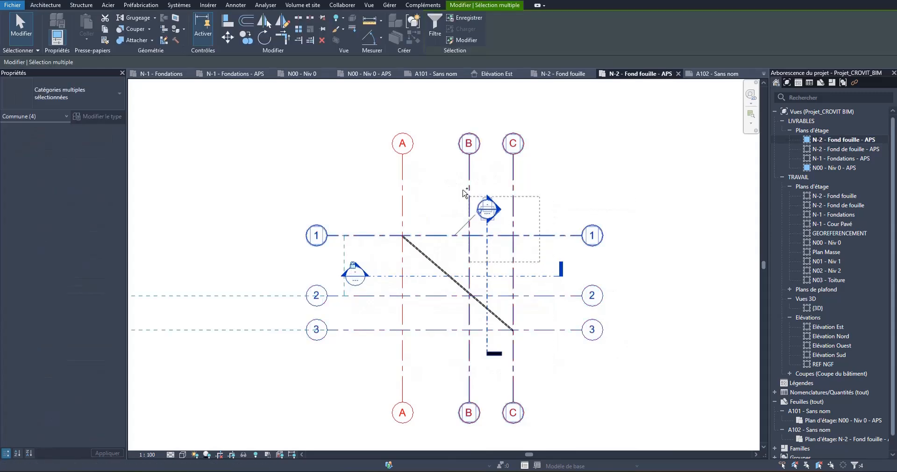
{"action": "left_click", "coordinate": [403, 178], "text": "ctrl"}
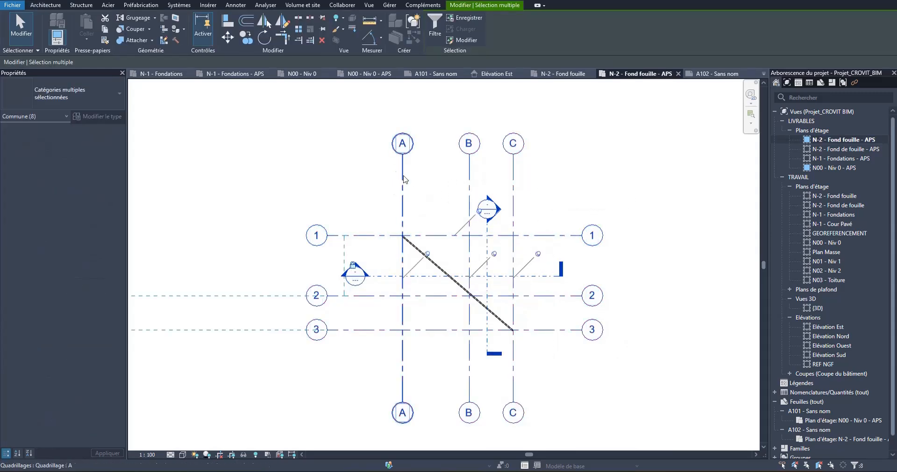
{"action": "right_click", "coordinate": [406, 178]}
{"action": "mouse_move", "coordinate": [537, 269]}
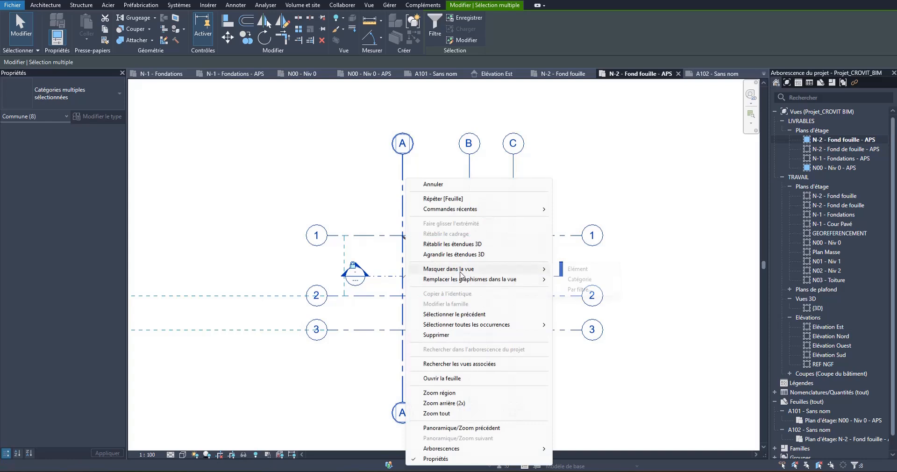
{"action": "left_click", "coordinate": [579, 280]}
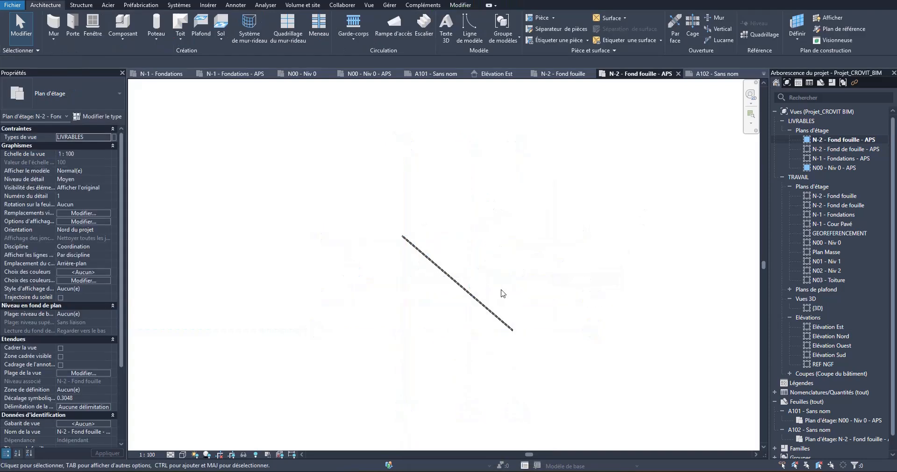
{"action": "left_click", "coordinate": [715, 74]}
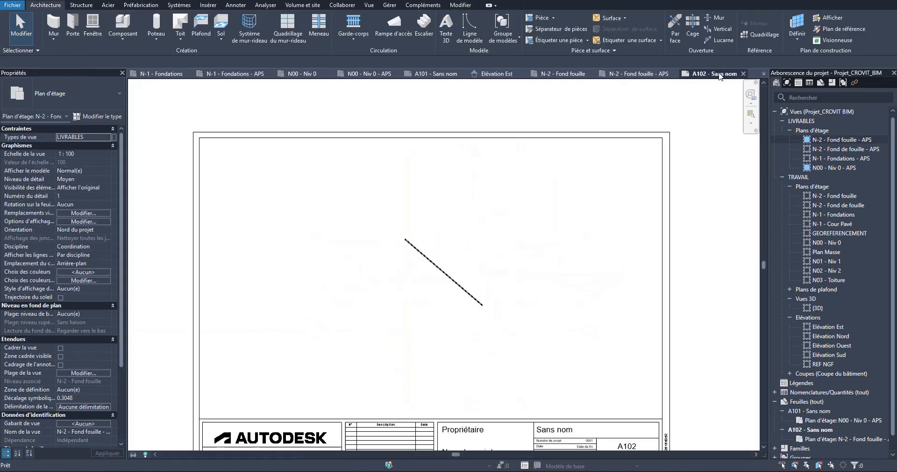
{"action": "scroll", "coordinate": [477, 224], "scroll_direction": "down", "scroll_amount": 3}
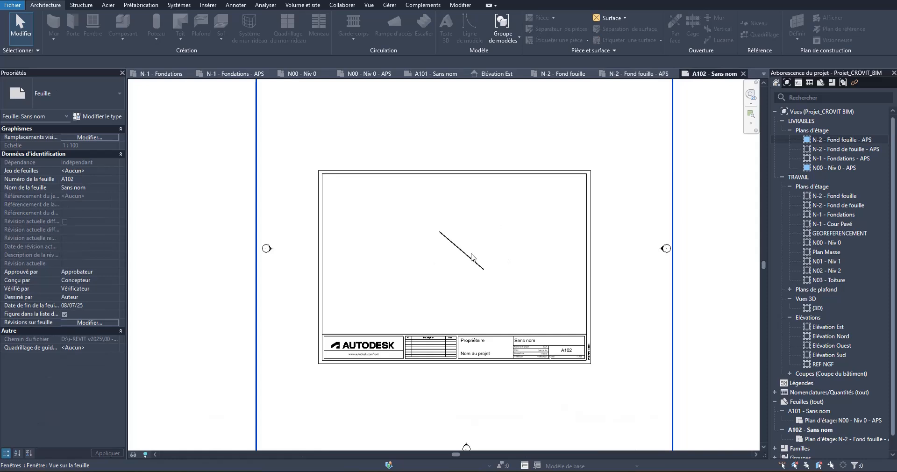
Return to the N-2 - Fond fouille working plan and delete the diagonal wall.
{"action": "double_click", "coordinate": [827, 196]}
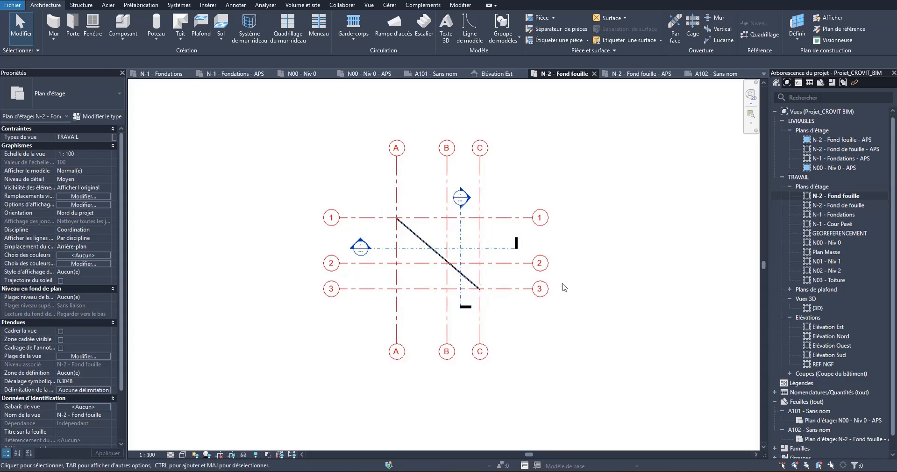
{"action": "left_click", "coordinate": [438, 254]}
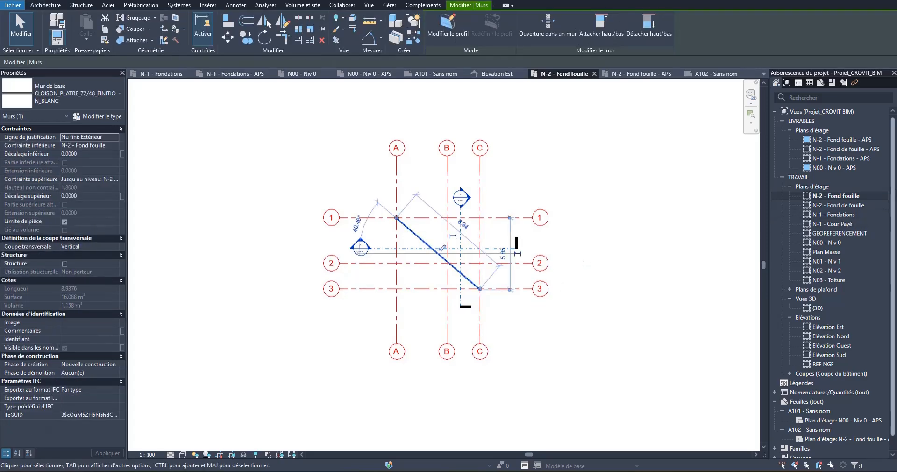
{"action": "key", "text": "Delete"}
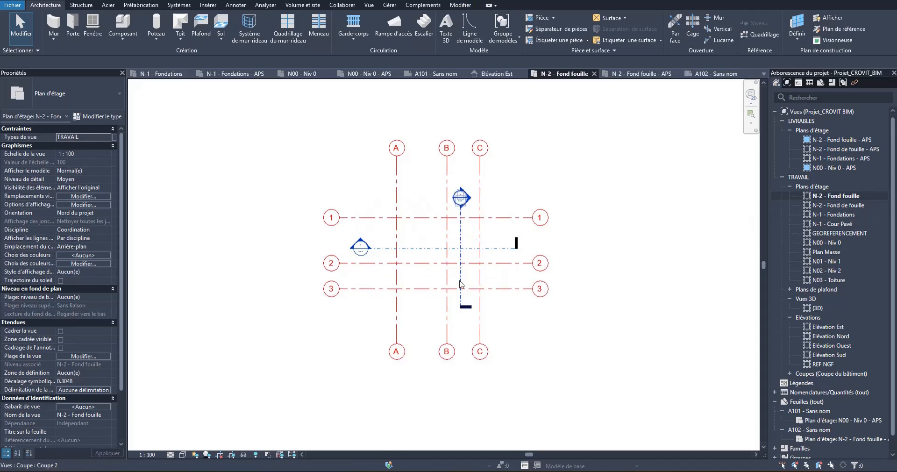
Open the N-2 - Fond fouille - APS plan, and collapse the LIVRABLES and TRAVAIL view groups.
{"action": "double_click", "coordinate": [846, 141]}
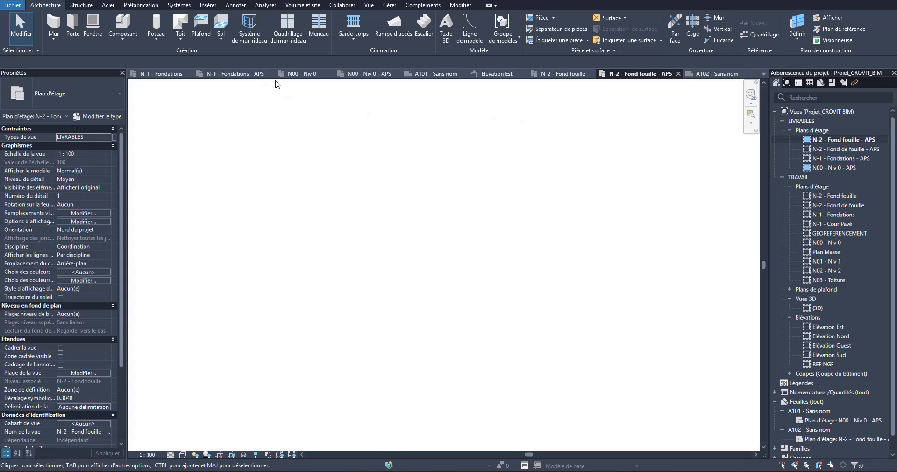
{"action": "left_click", "coordinate": [782, 120]}
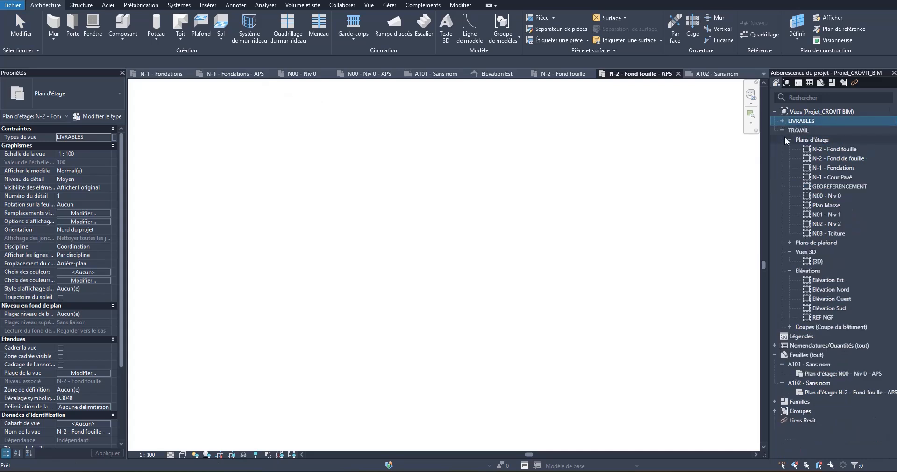
{"action": "double_click", "coordinate": [796, 130]}
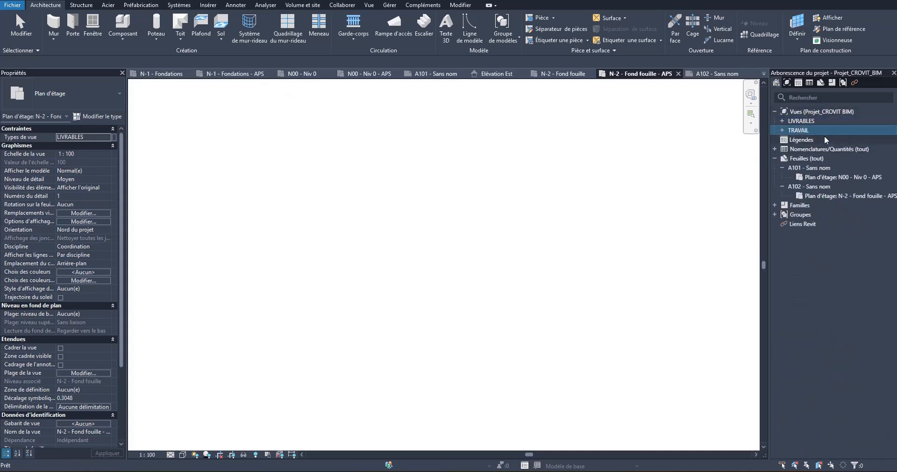